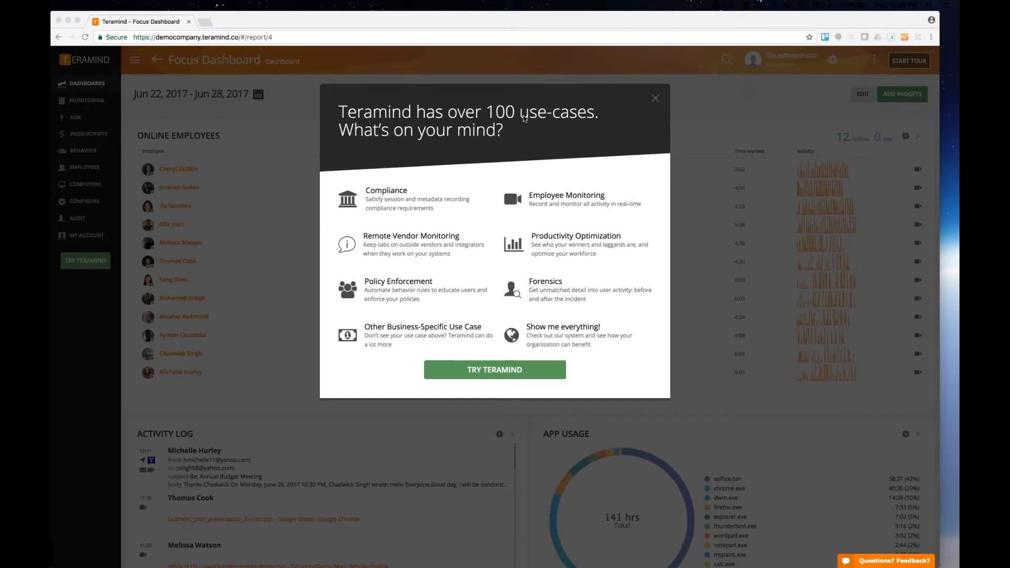
- Dismiss the use-case popup and open the Behavior rules page
click(655, 98)
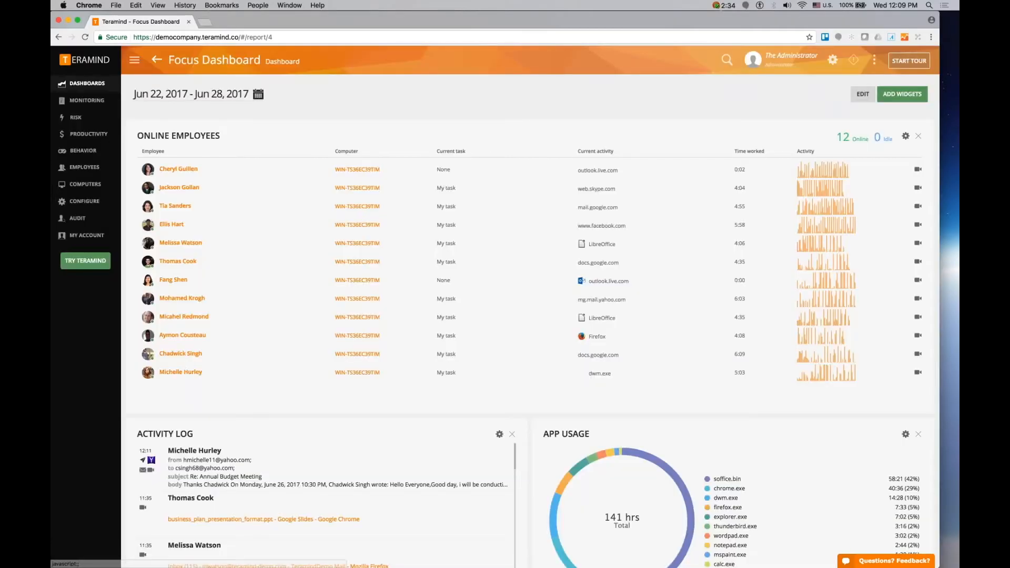
mouse_move(90, 150)
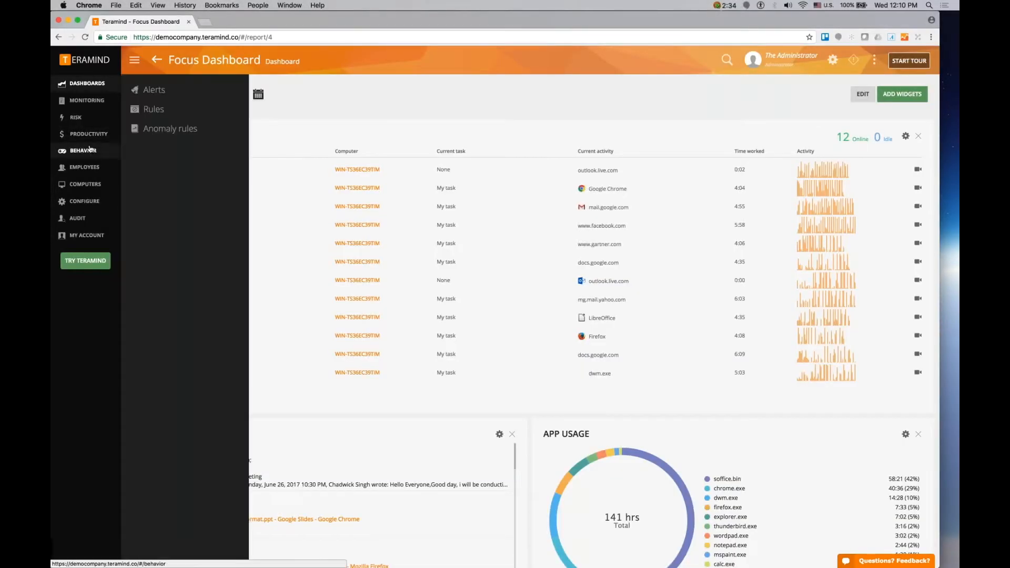
click(154, 109)
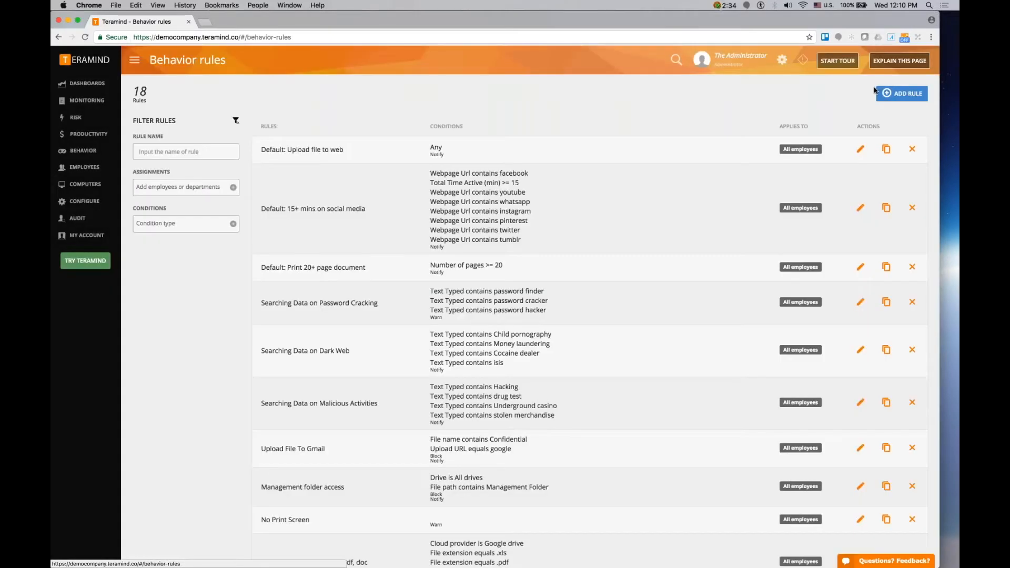
- Start a new behavior rule from the By Category > Etiquette template 'Email contains lawsuit threat'
click(902, 94)
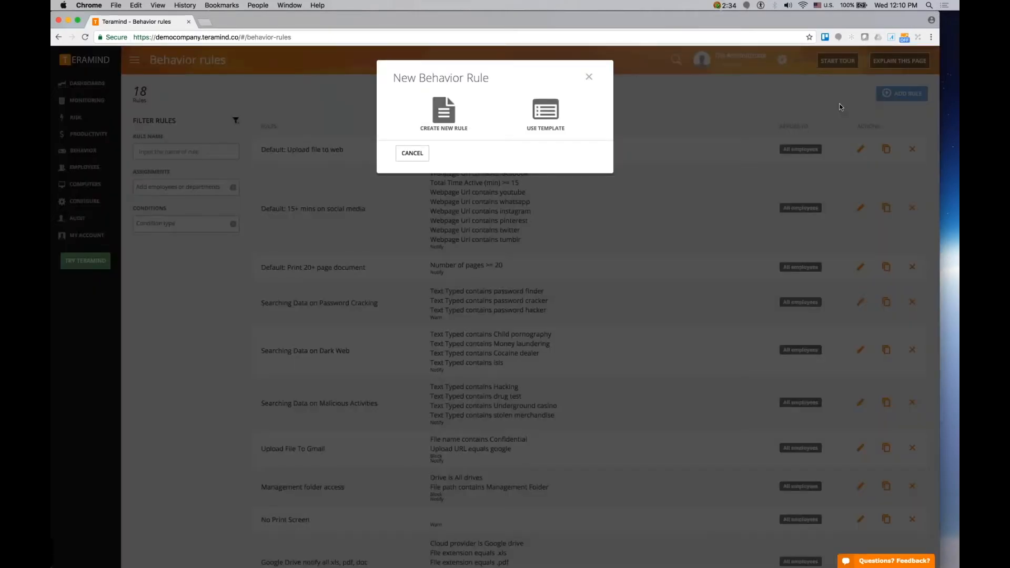
click(557, 111)
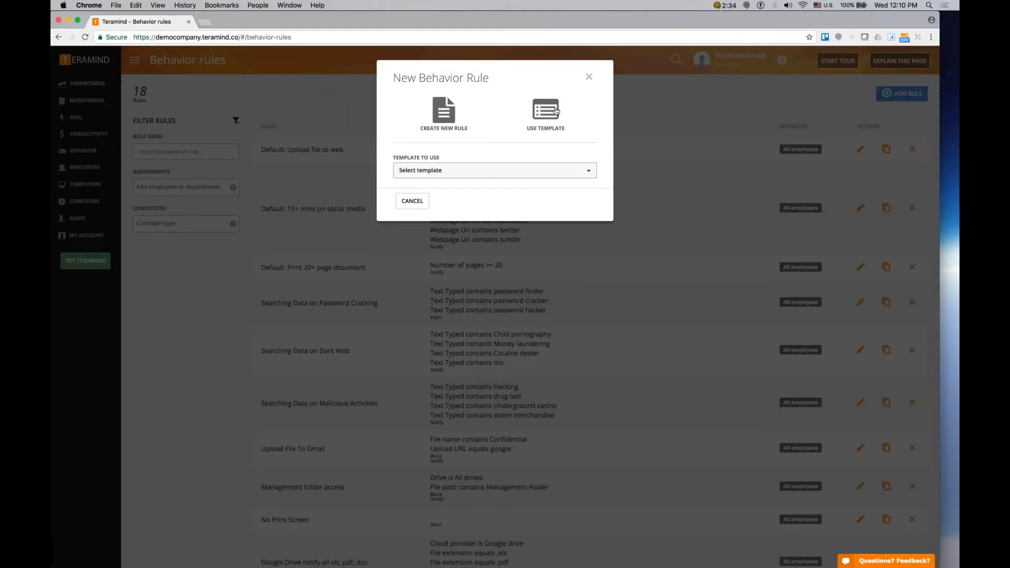
click(533, 171)
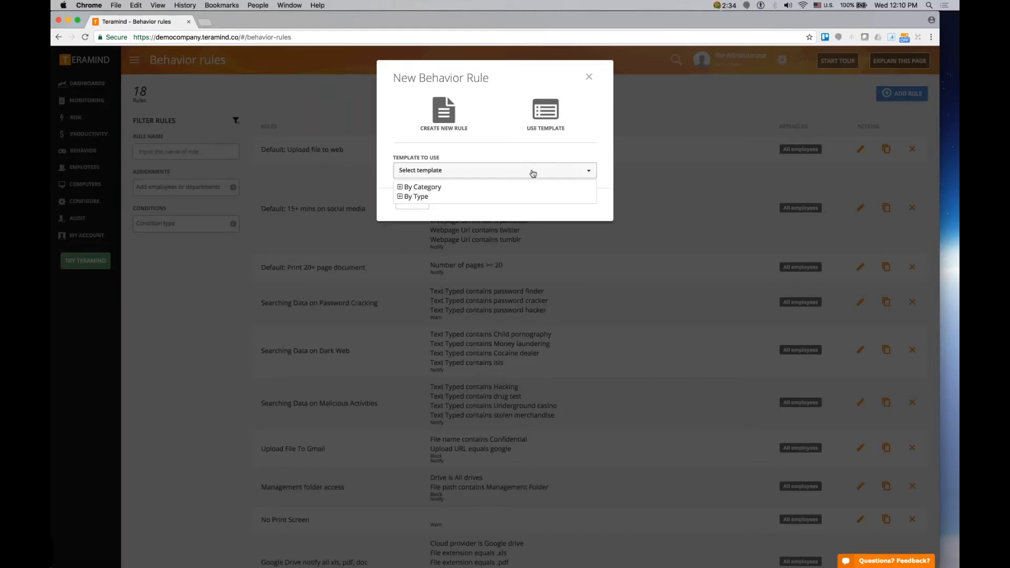
click(400, 187)
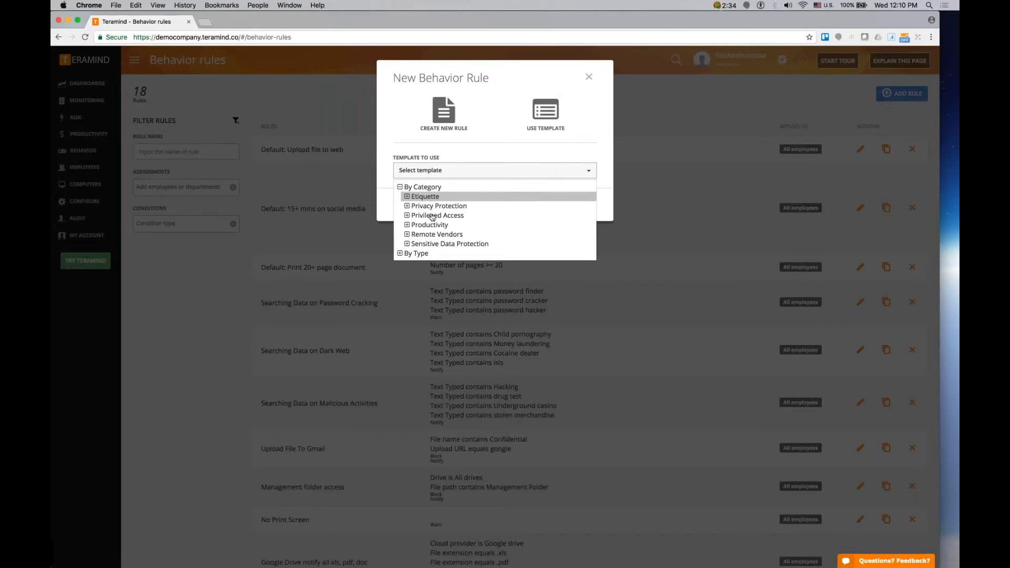
click(407, 197)
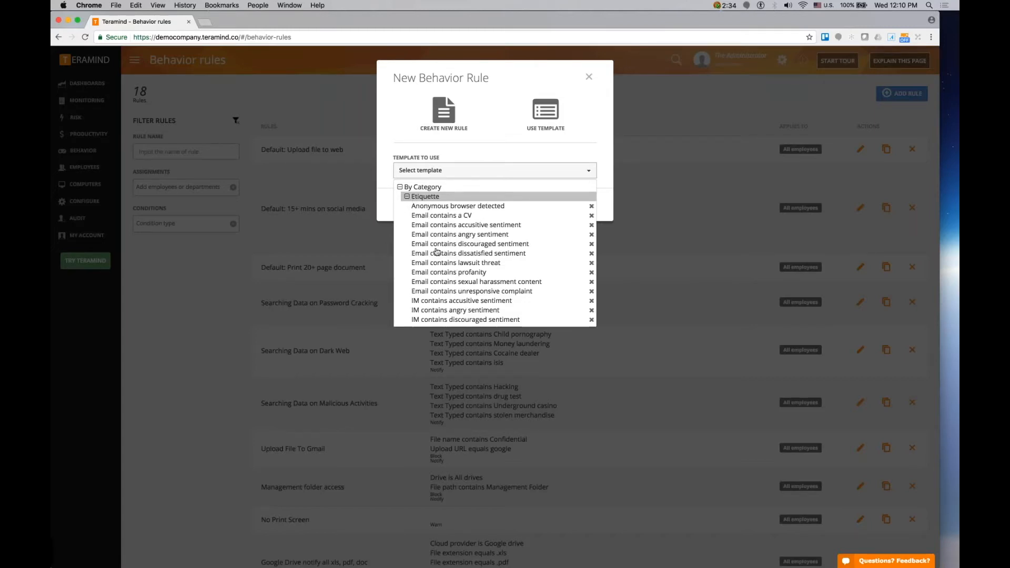
click(482, 264)
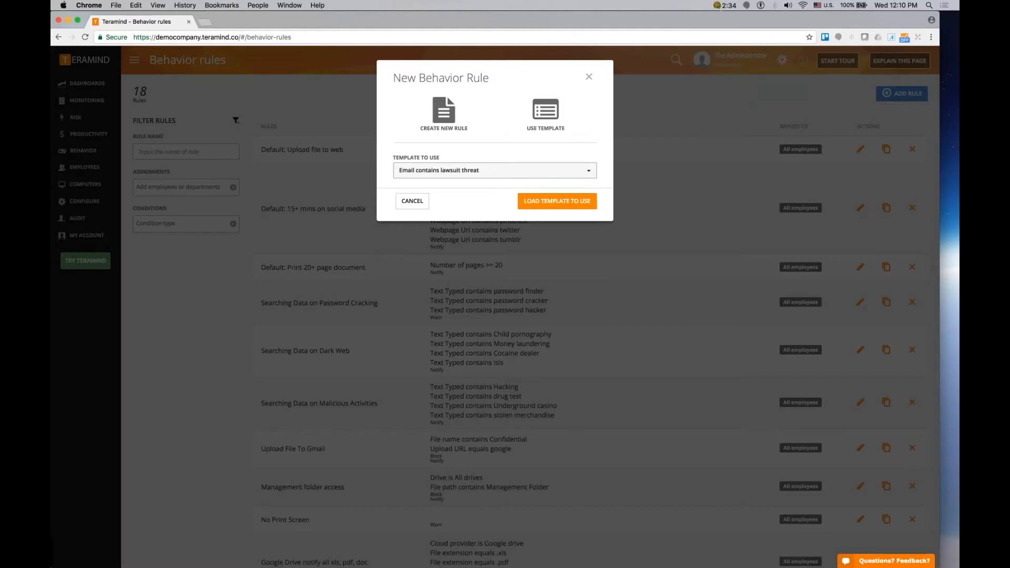
click(557, 202)
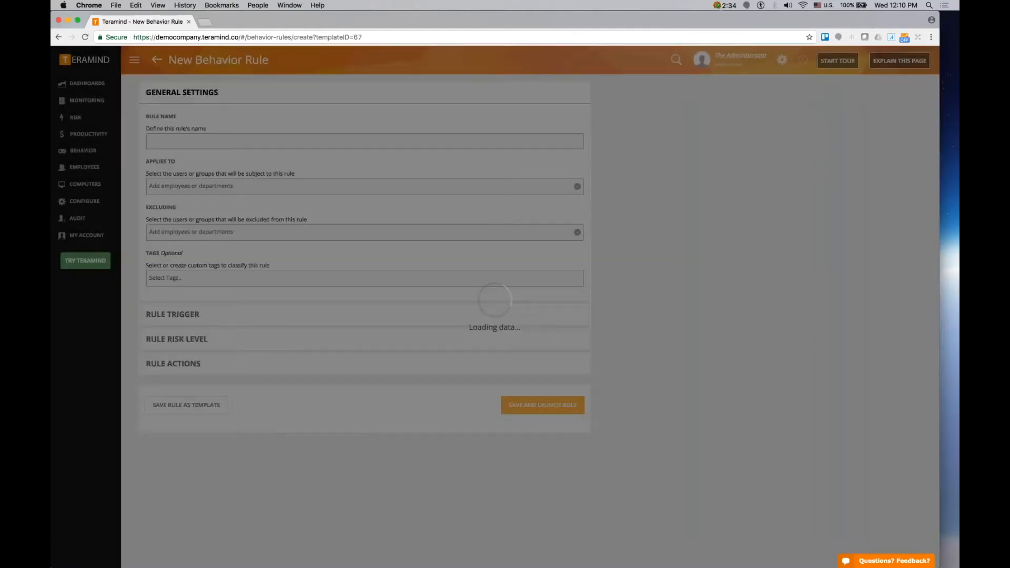
- Review the loaded template's general settings and its email trigger conditions
scroll(540, 320, down, 1)
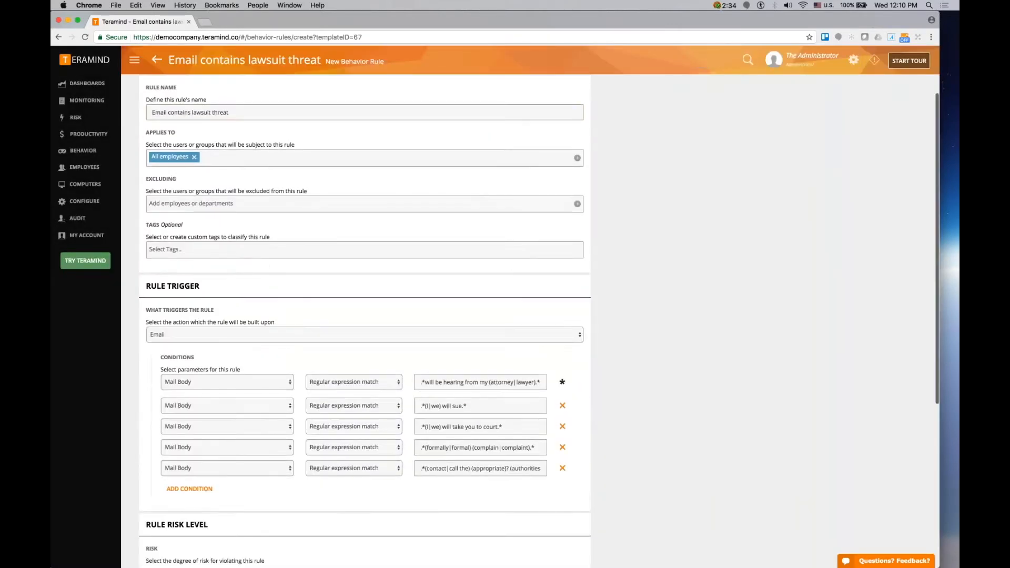
scroll(313, 249, down, 2)
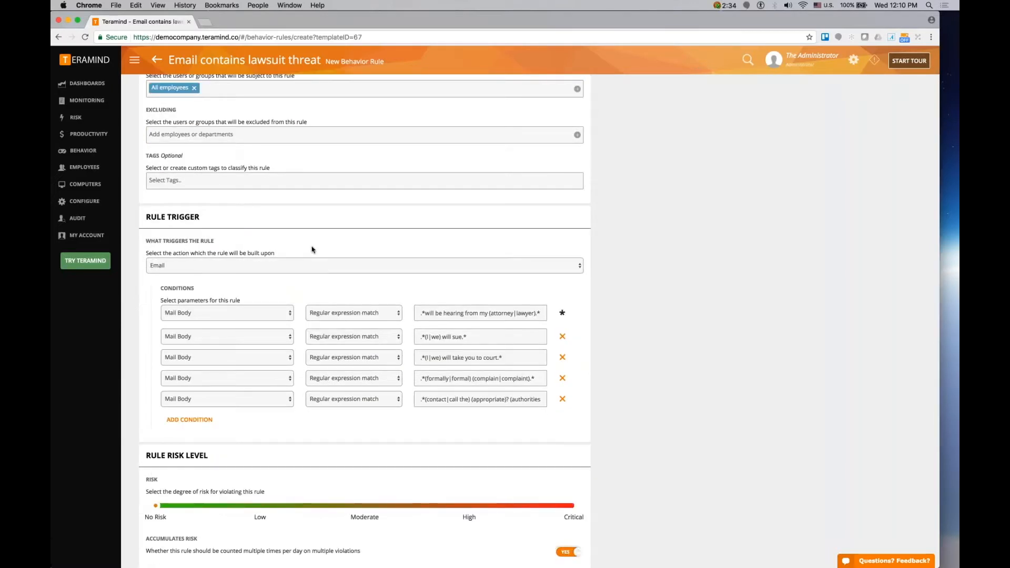
scroll(313, 250, up, 3)
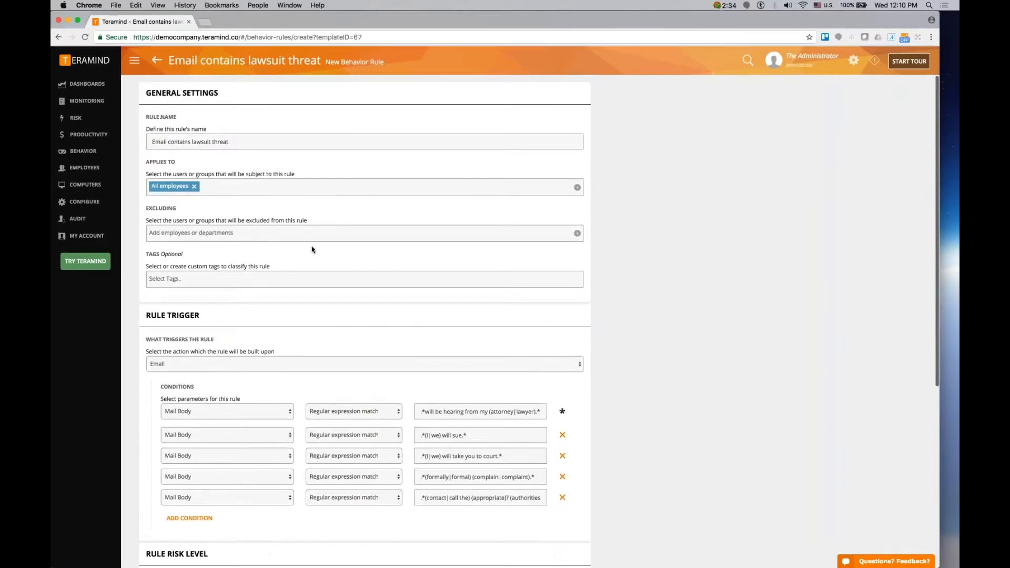
click(202, 185)
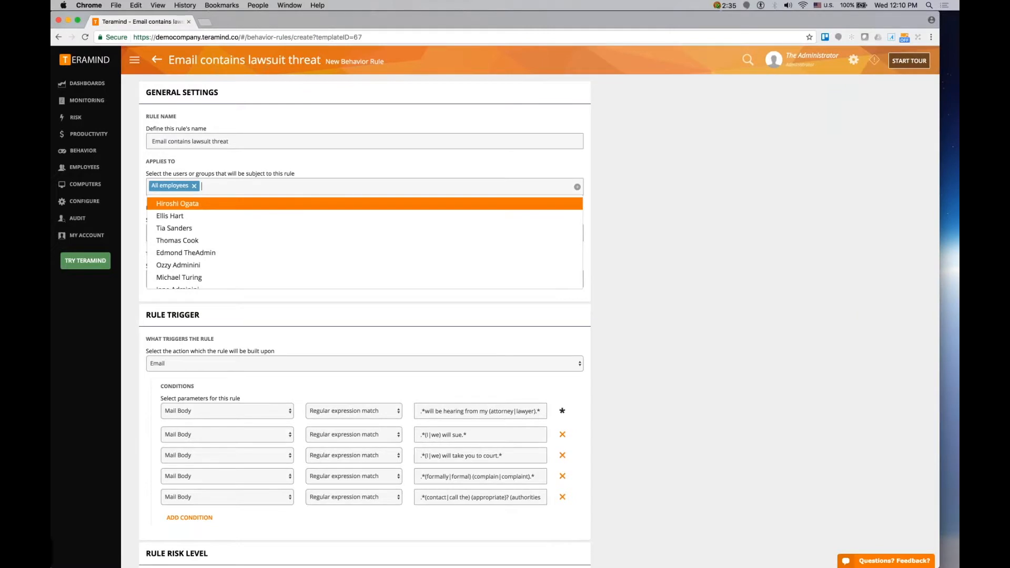
key(Escape)
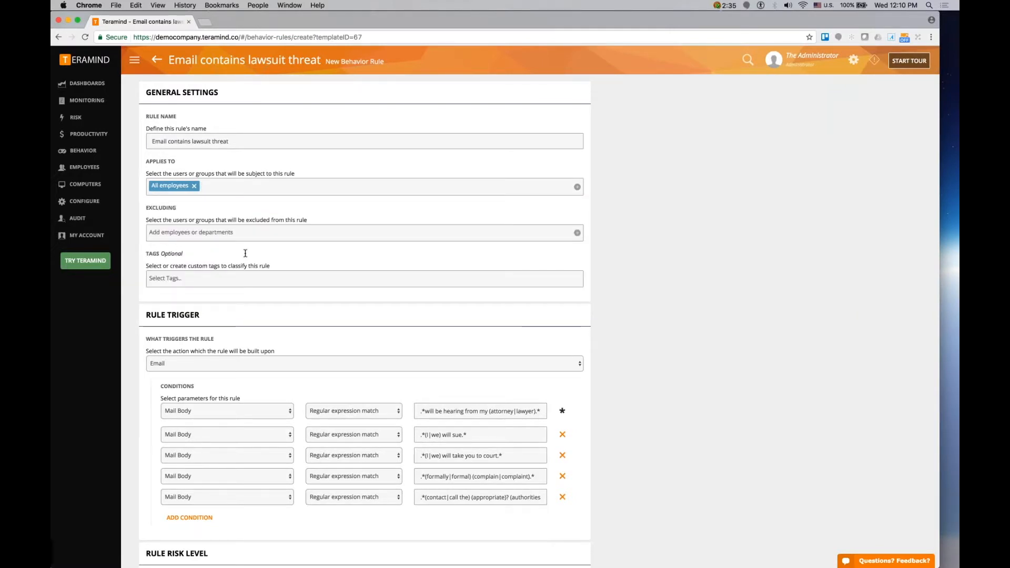
scroll(245, 253, down, 1)
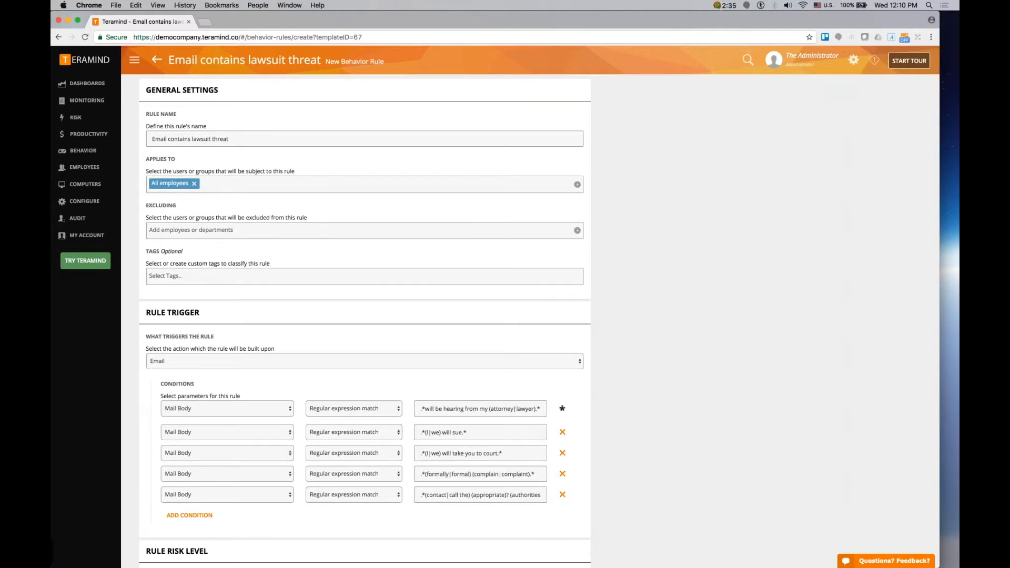
scroll(202, 416, down, 4)
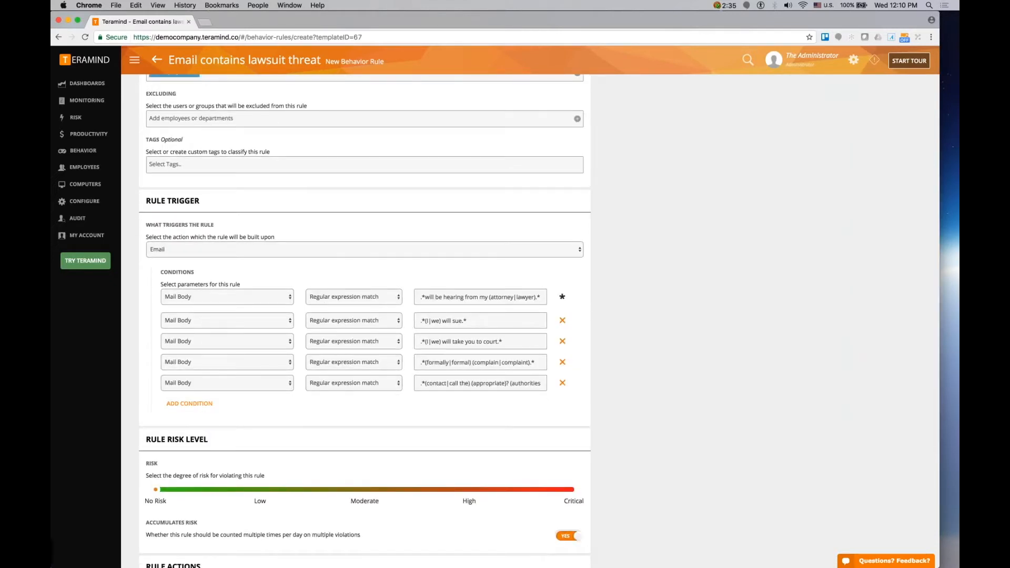
click(211, 406)
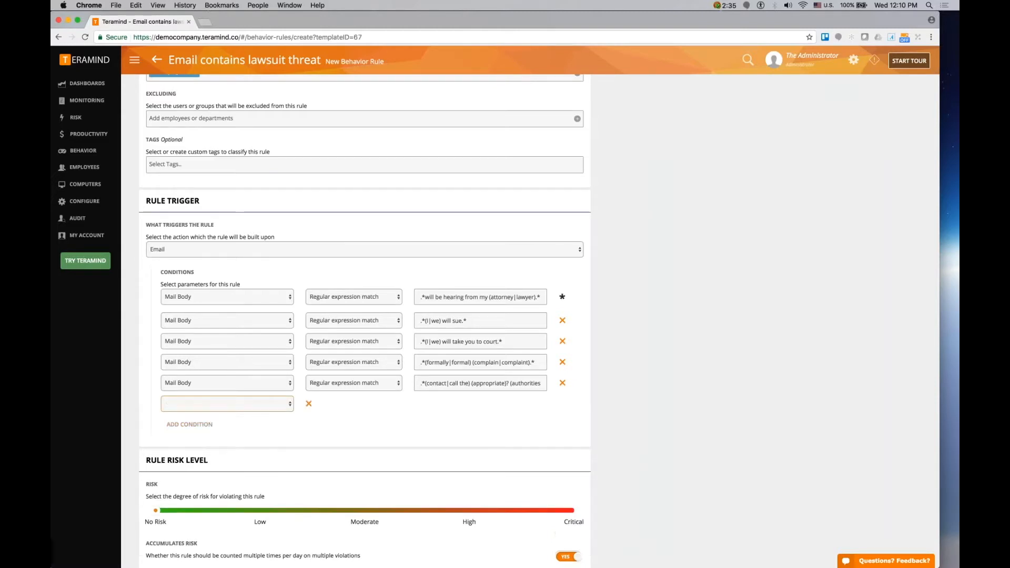
click(250, 409)
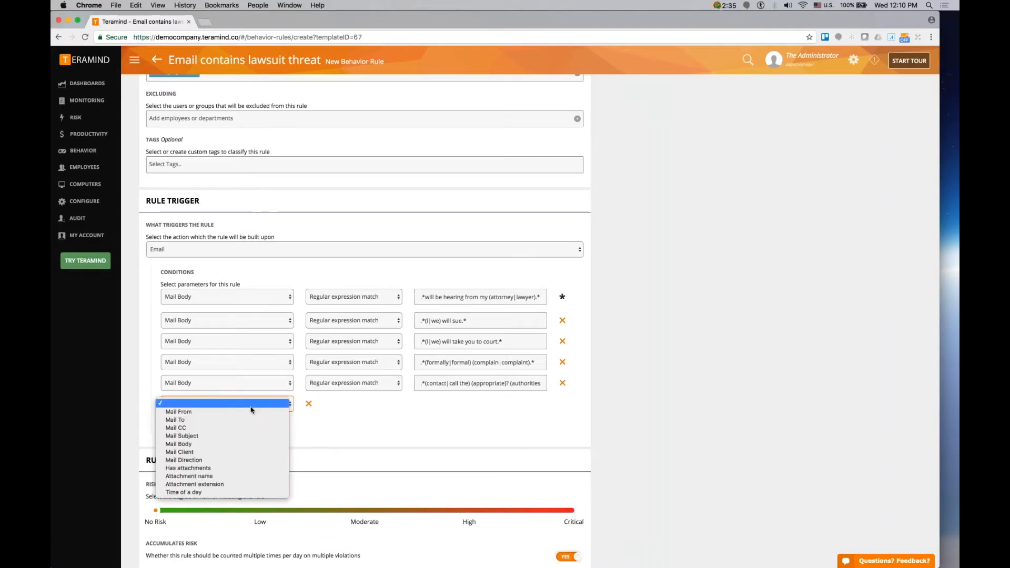
click(292, 270)
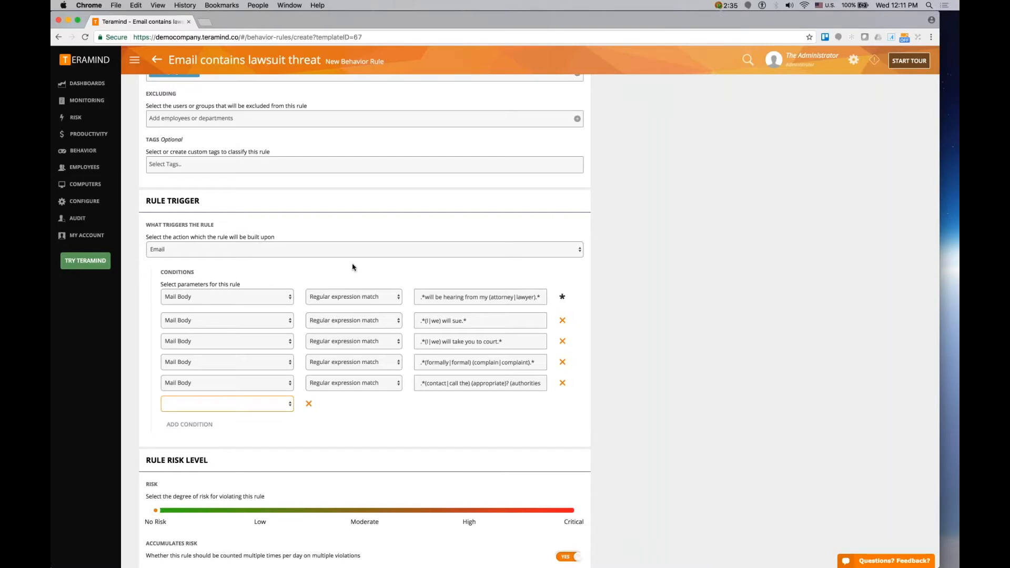
double_click(422, 298)
drag(532, 297, 533, 298)
click(532, 298)
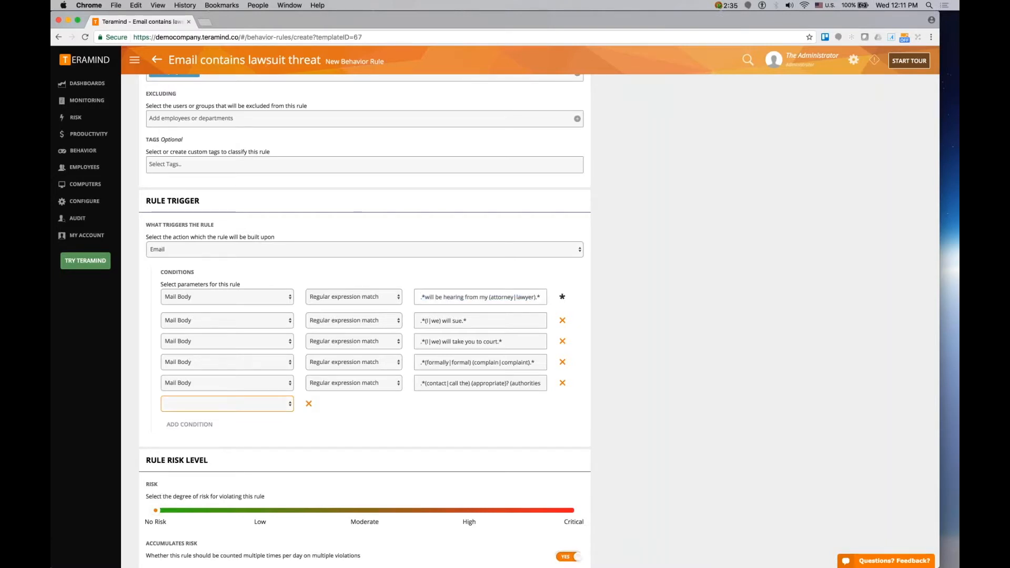
click(240, 404)
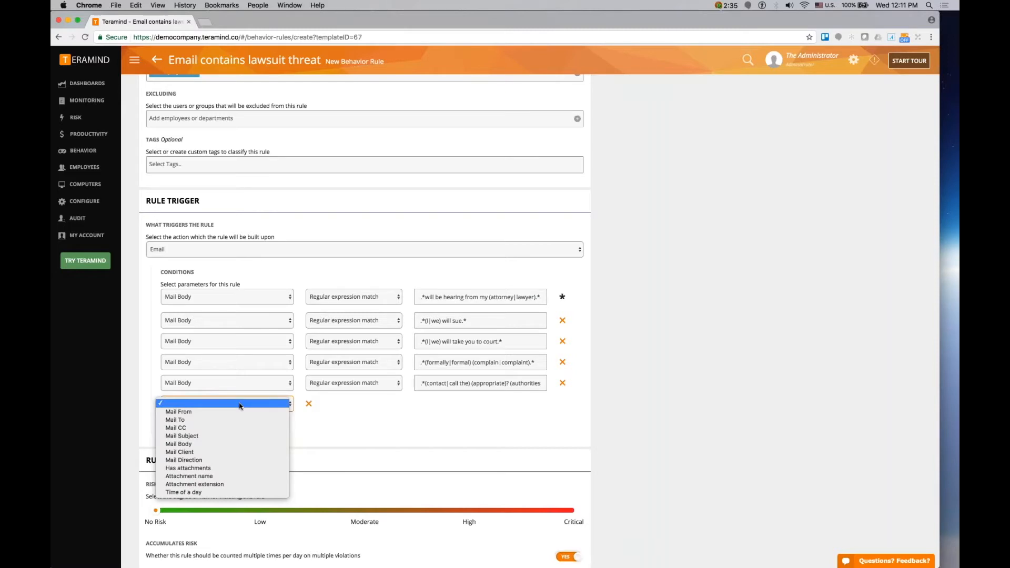
click(272, 422)
click(345, 406)
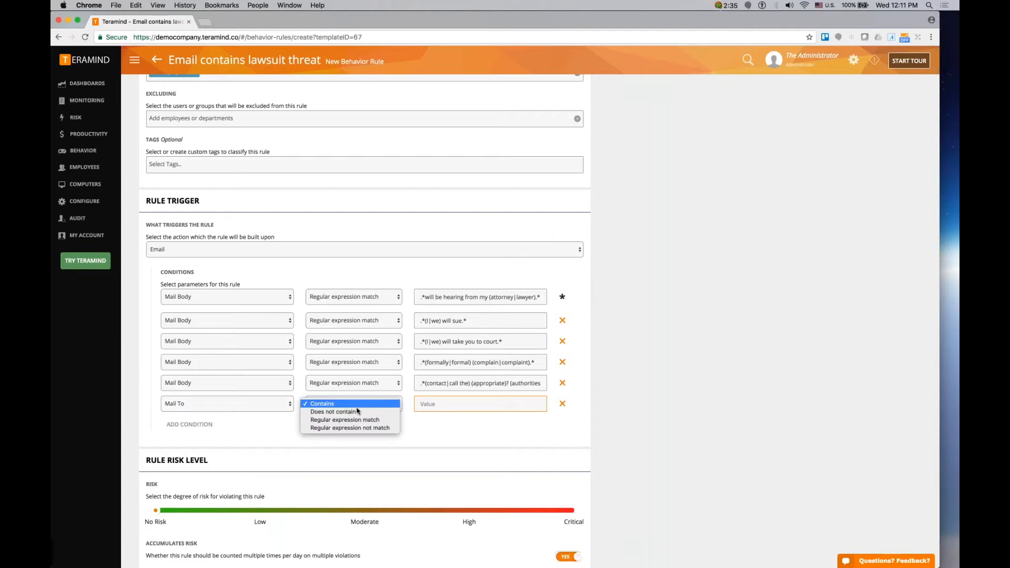
click(387, 412)
click(434, 405)
text(@teramind.co)
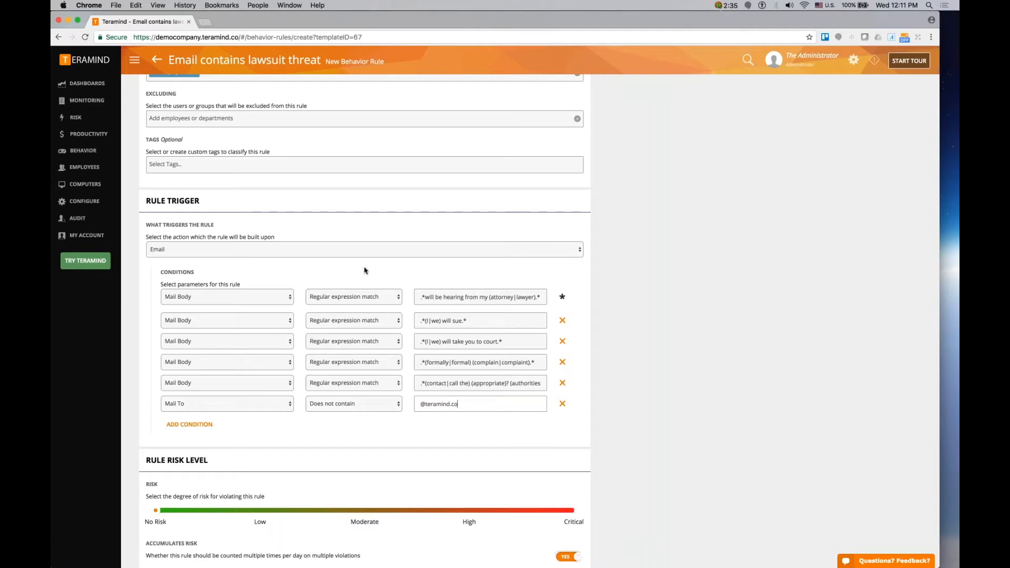
- Set the rule's risk level to Moderate
click(242, 273)
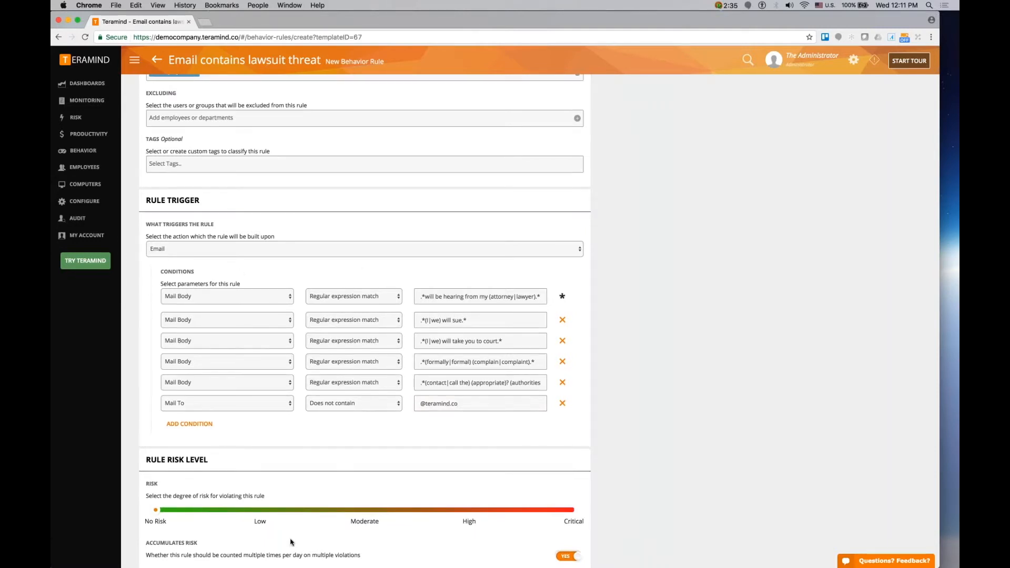
scroll(291, 542, down, 3)
click(365, 399)
scroll(399, 449, down, 1)
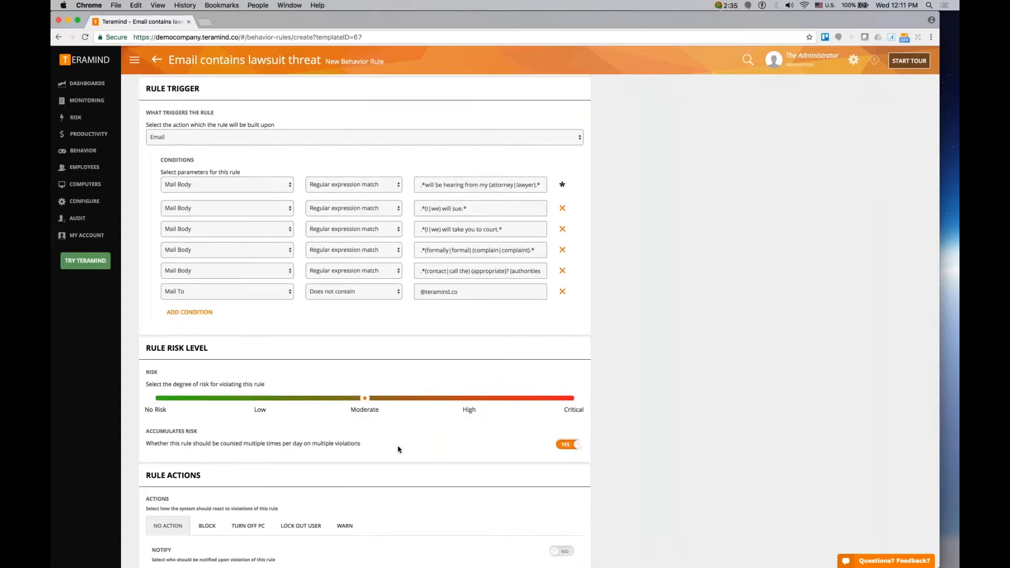
scroll(399, 450, down, 4)
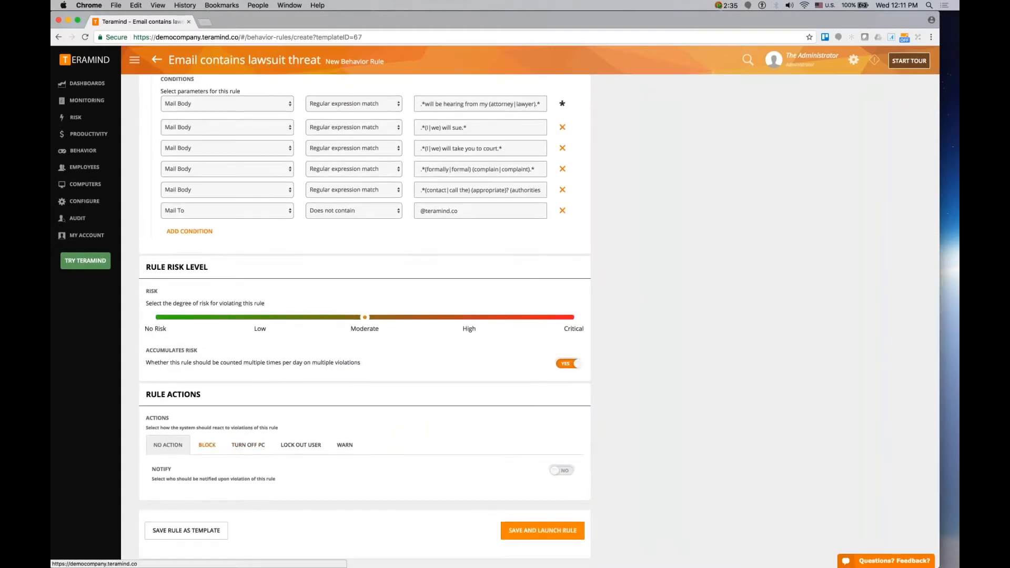
scroll(399, 450, down, 1)
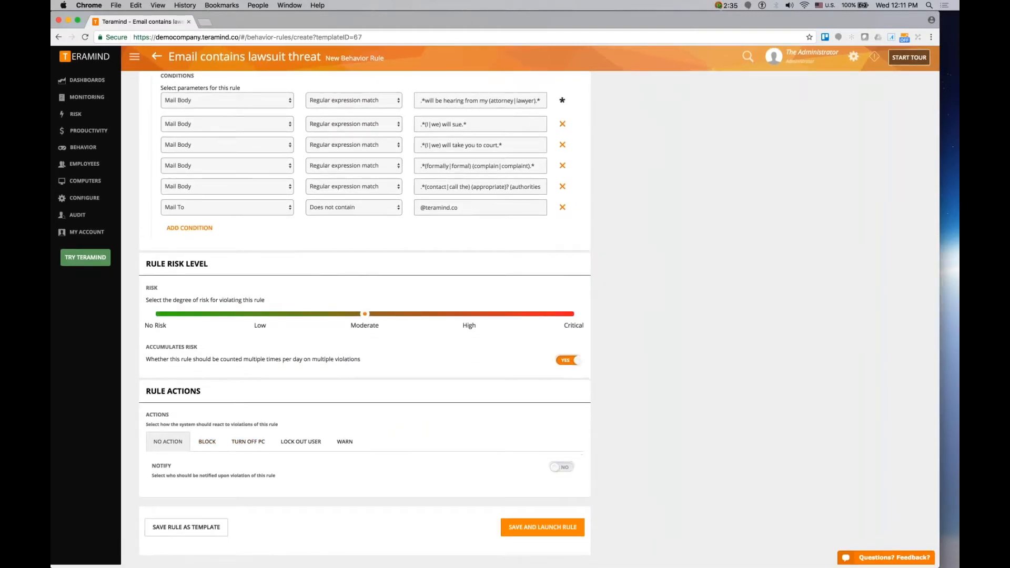
- Turn on notification of rule violations for the listed recipient
click(562, 467)
click(323, 491)
click(461, 447)
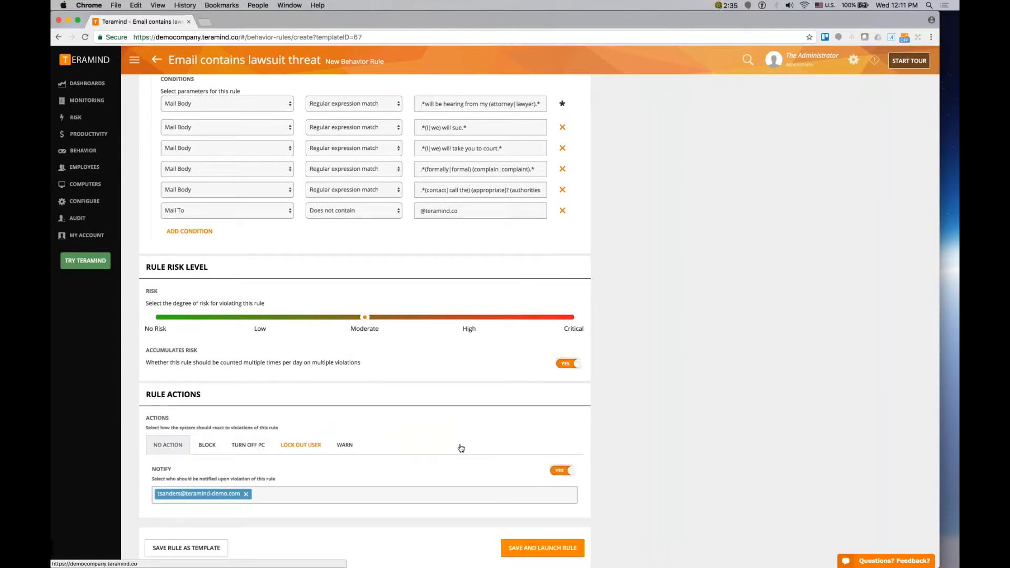
- Choose the Warn action with the message 'Your action has been recorded'
click(346, 445)
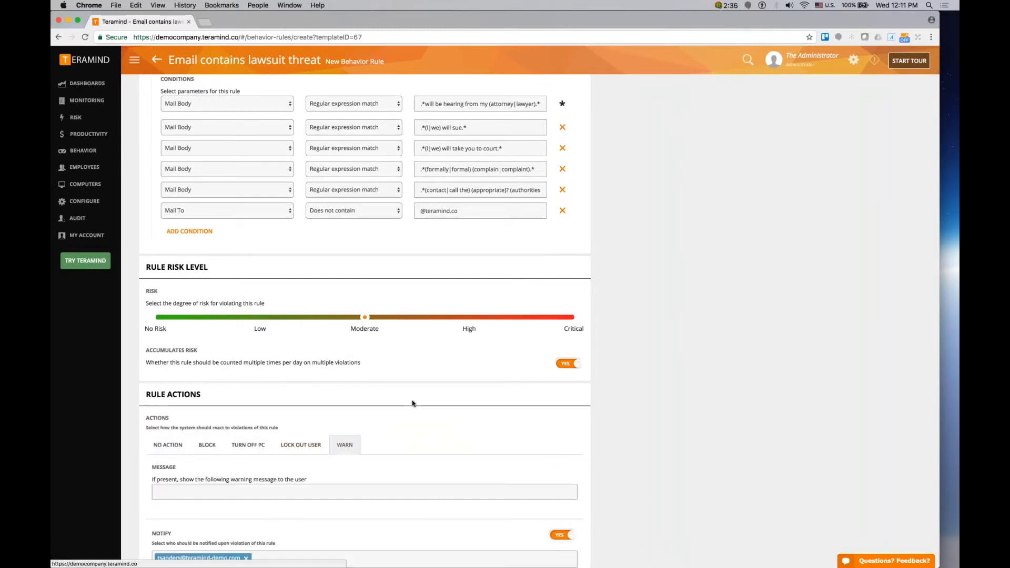
scroll(412, 403, down, 3)
click(413, 407)
text(Yur)
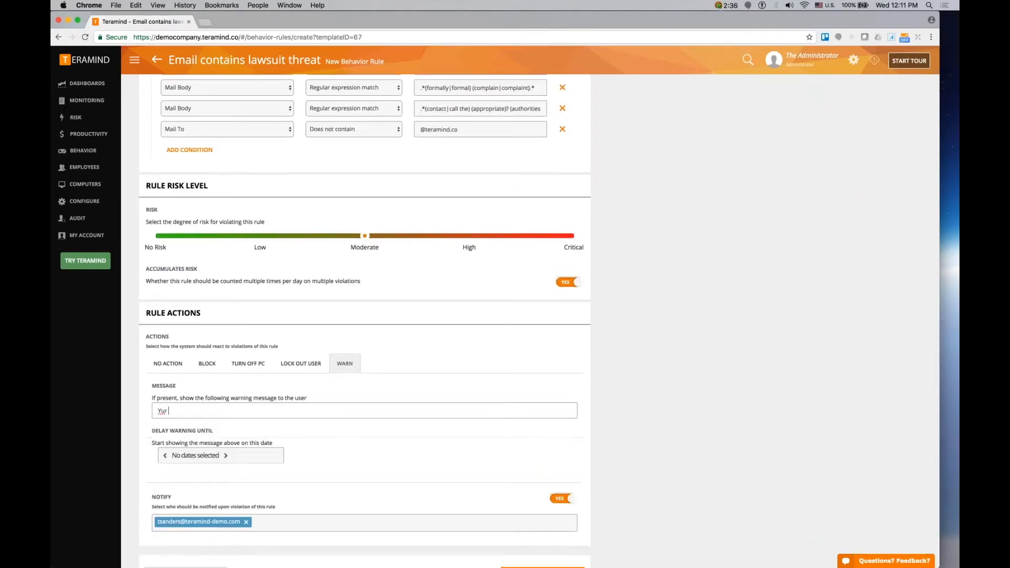
key(BackSpace)
text(our action has been recorded)
scroll(364, 305, up, 1)
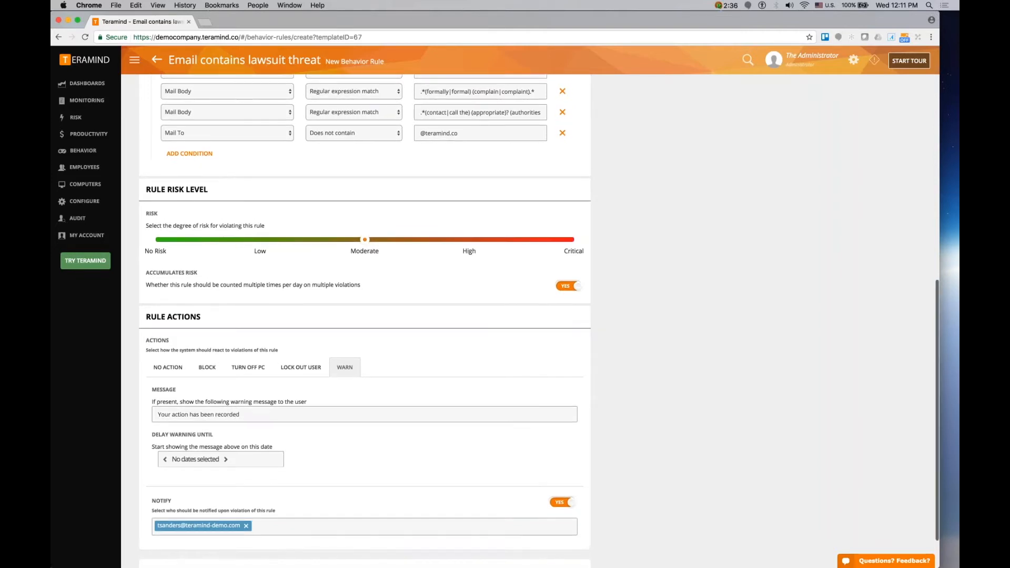
scroll(364, 315, up, 3)
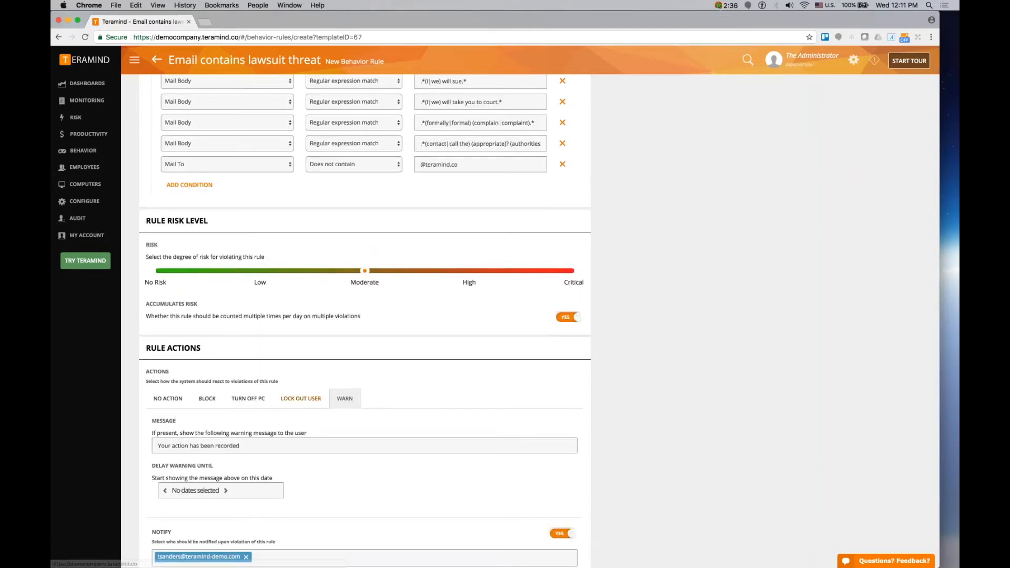
scroll(365, 316, up, 1)
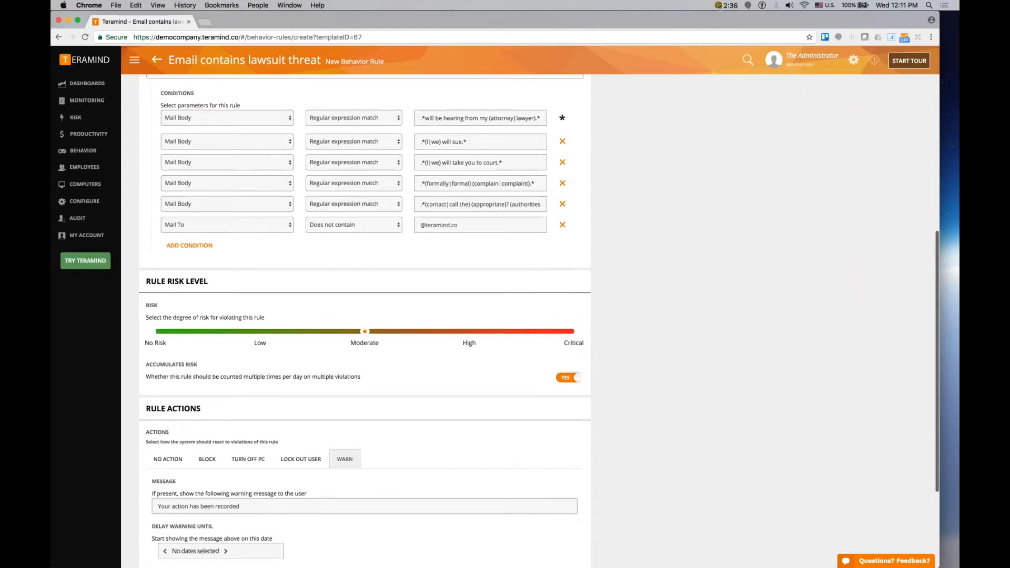
drag(146, 280, 228, 377)
click(225, 370)
scroll(226, 370, up, 3)
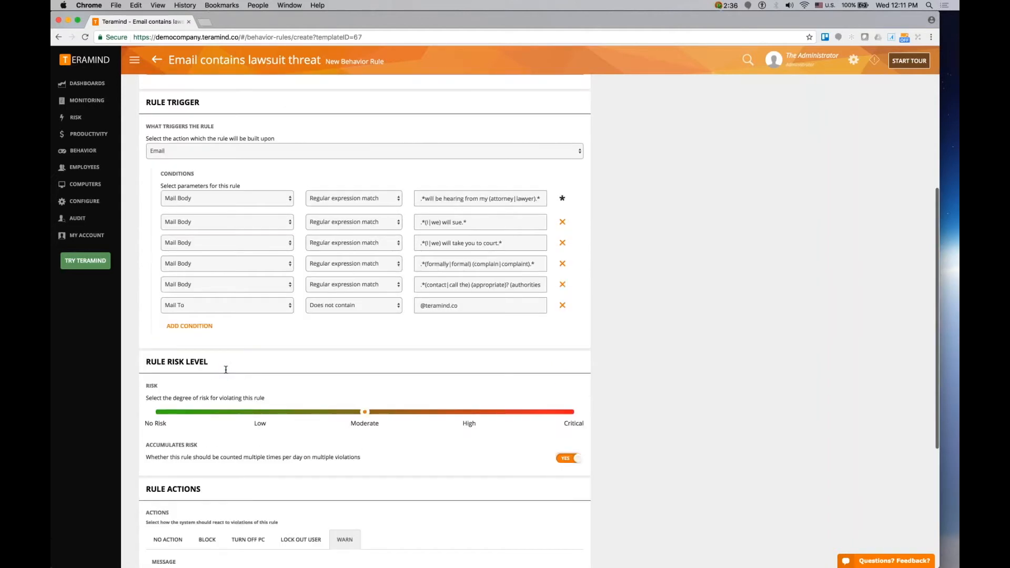
scroll(225, 370, up, 3)
click(203, 407)
click(202, 407)
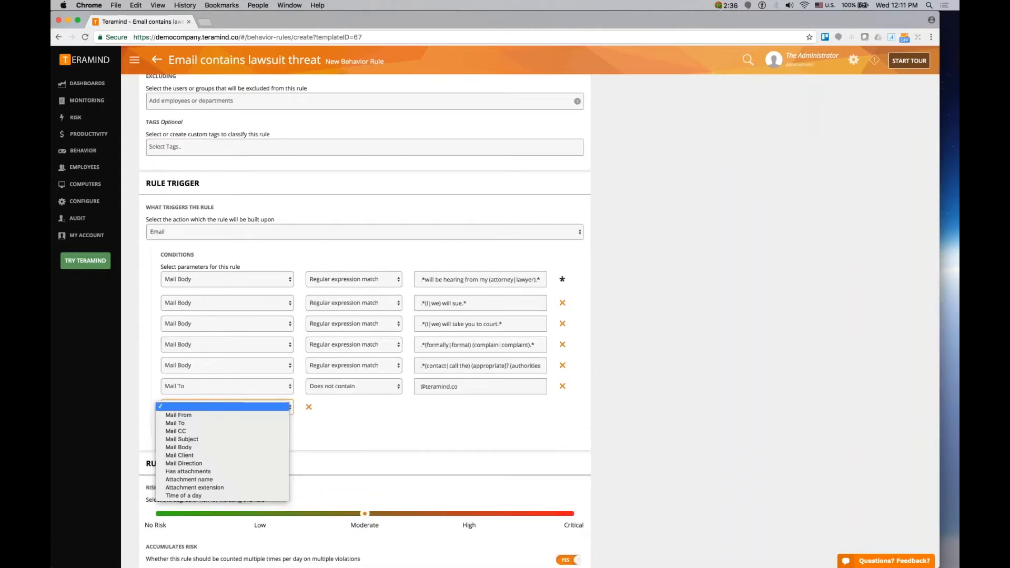
click(304, 410)
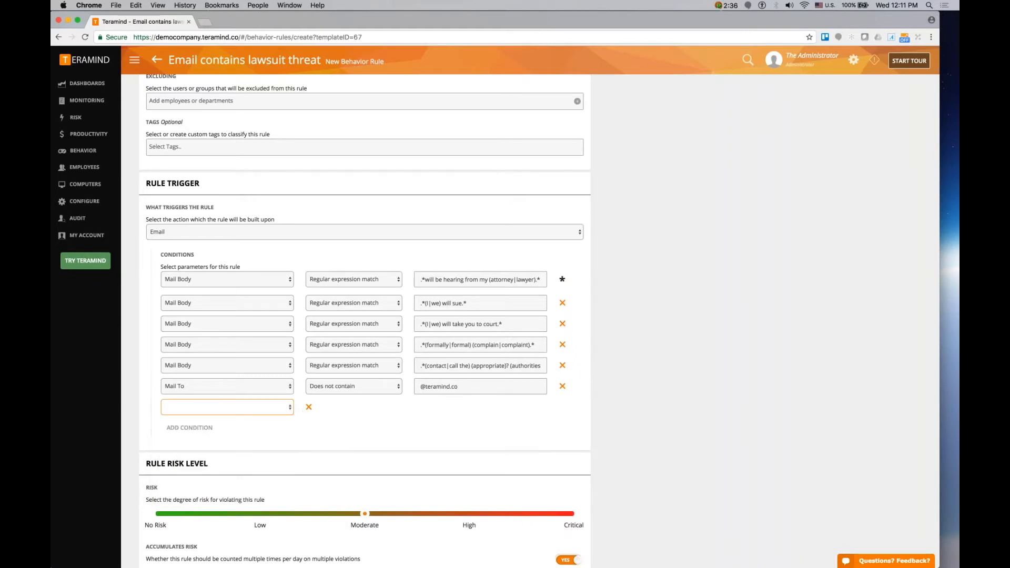
scroll(340, 437, down, 5)
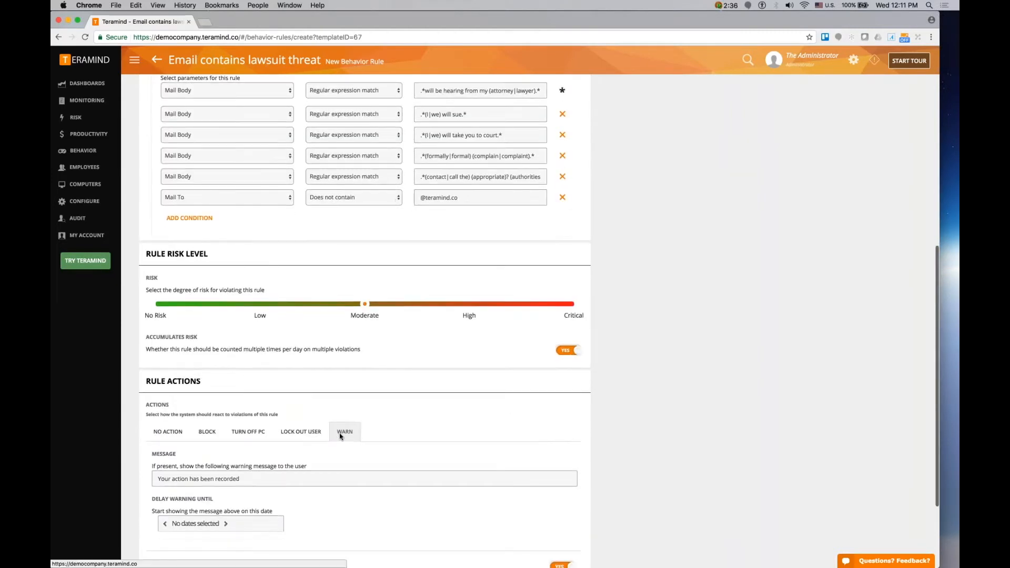
scroll(340, 436, down, 3)
scroll(340, 436, up, 7)
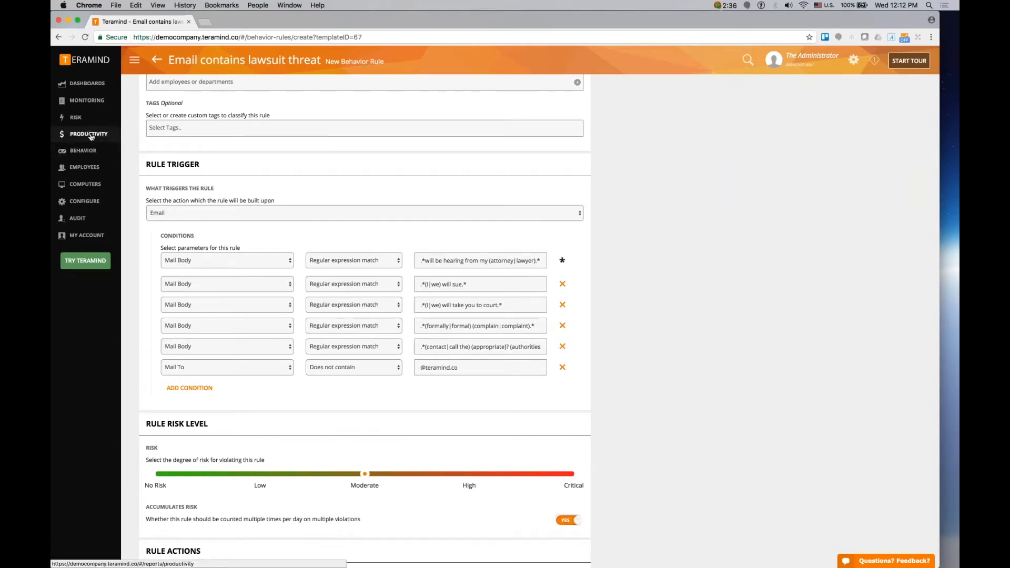
- Open the Alerts page and filter the alerts to the Web file upload rule type
mouse_move(92, 149)
click(163, 98)
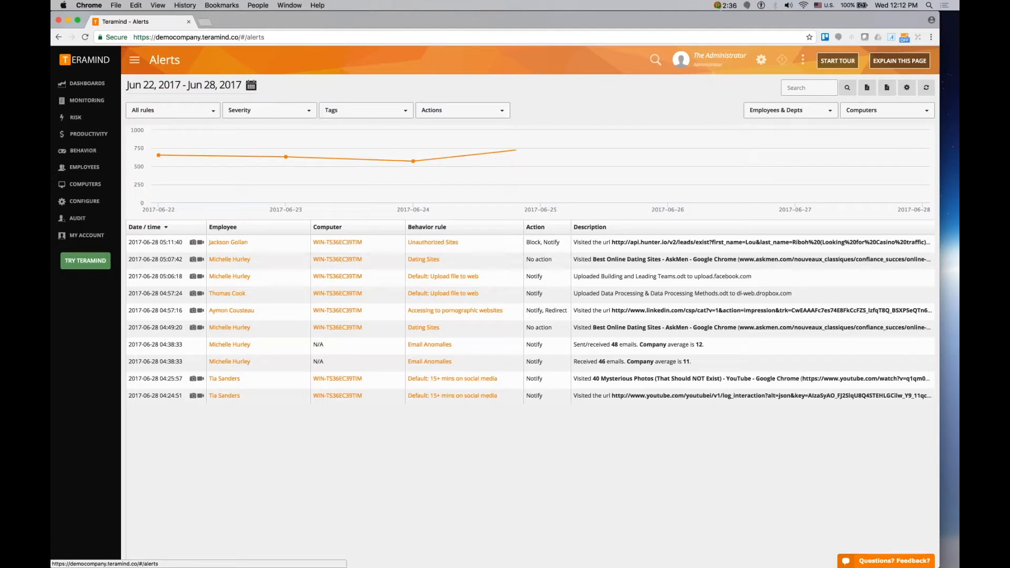
mouse_move(286, 156)
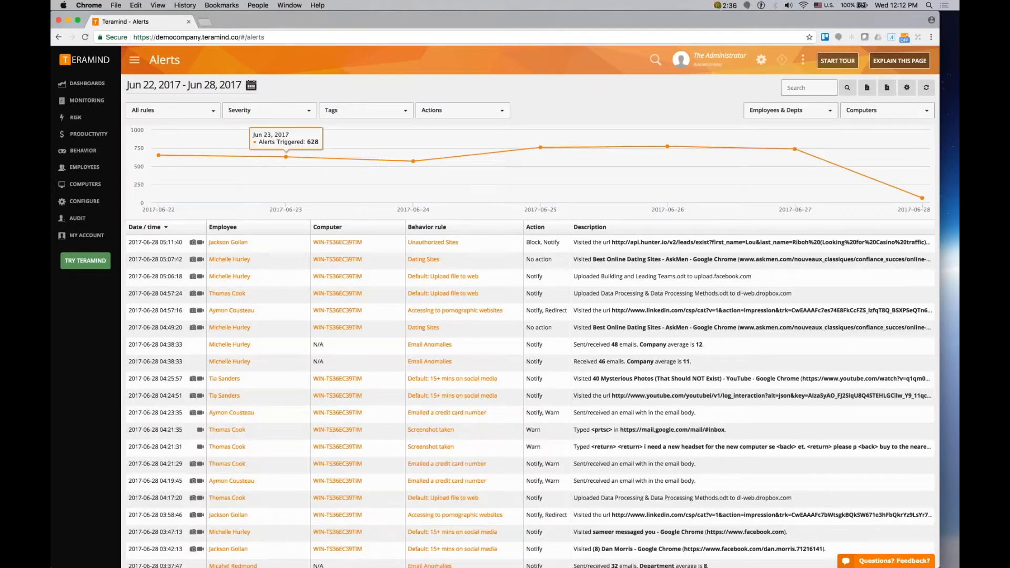
click(173, 110)
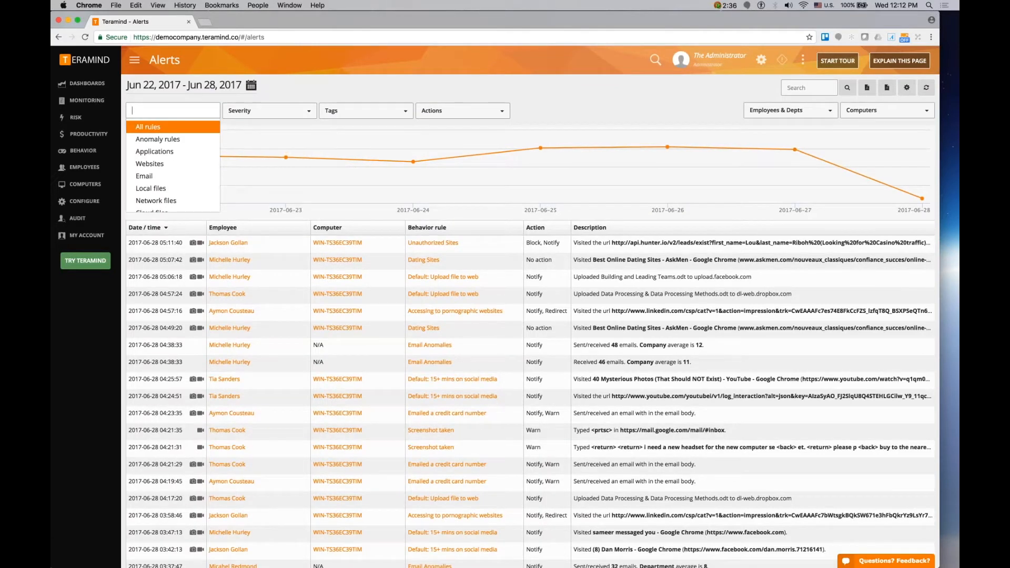
scroll(194, 175, down, 3)
scroll(194, 175, down, 2)
click(173, 179)
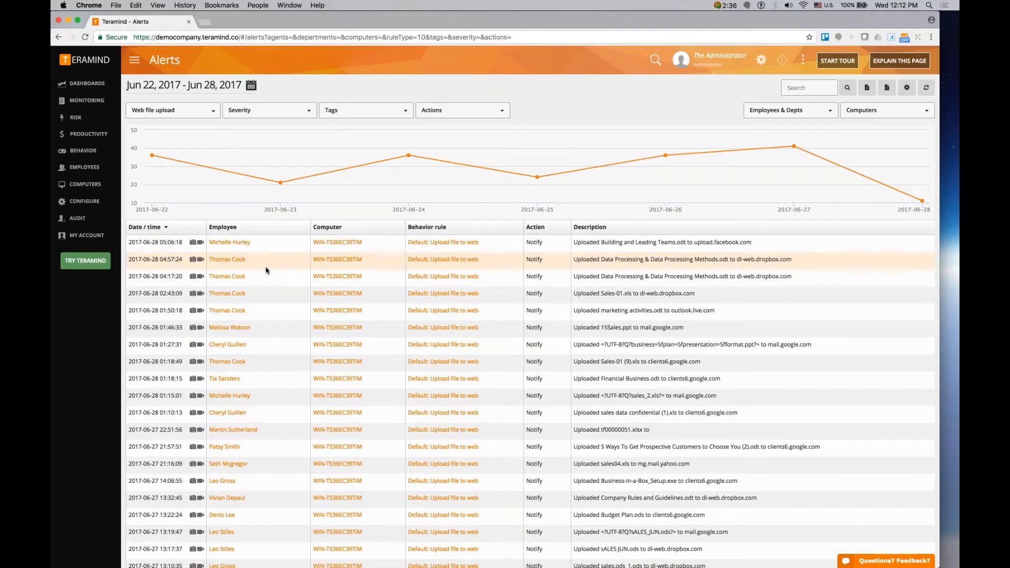
- Open the session recording for an upload alert, review its notifications and activities, then close the player
click(201, 276)
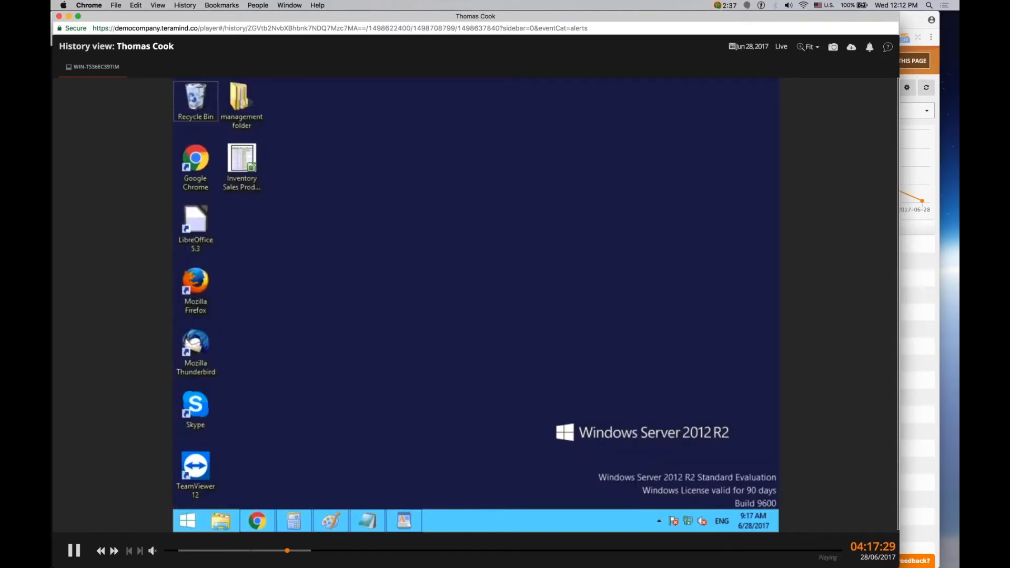
click(870, 48)
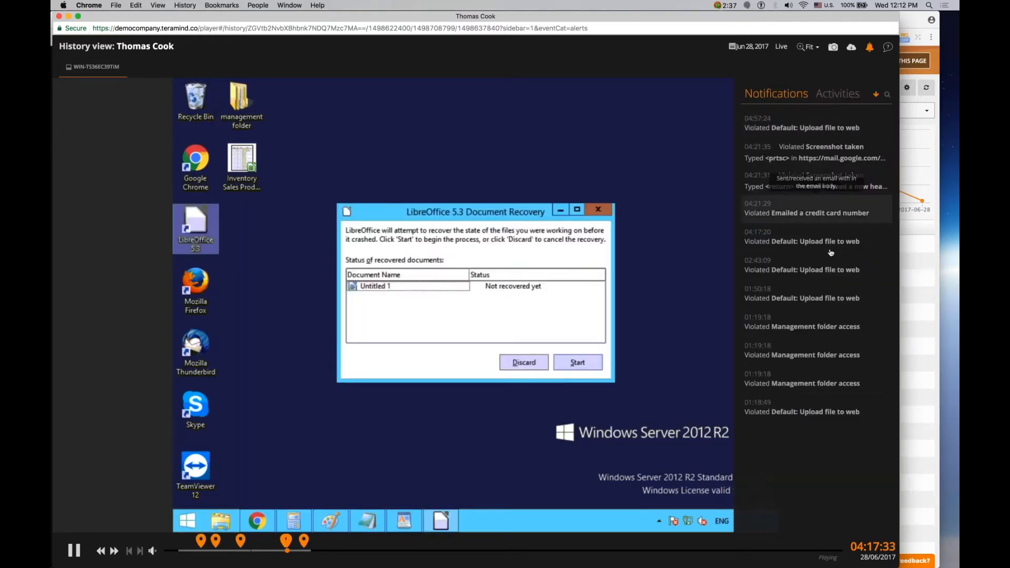
click(838, 93)
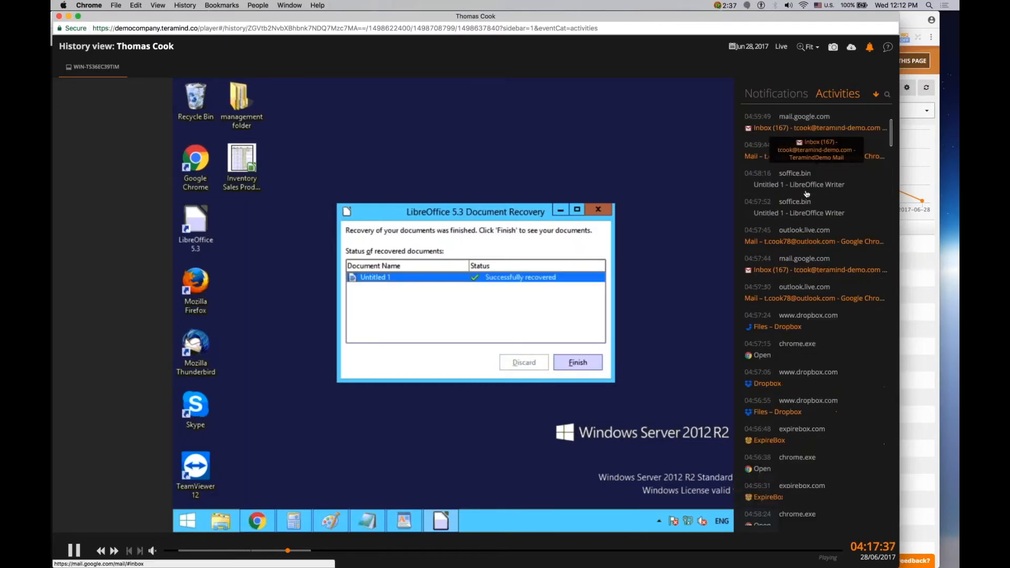
scroll(805, 333, down, 20)
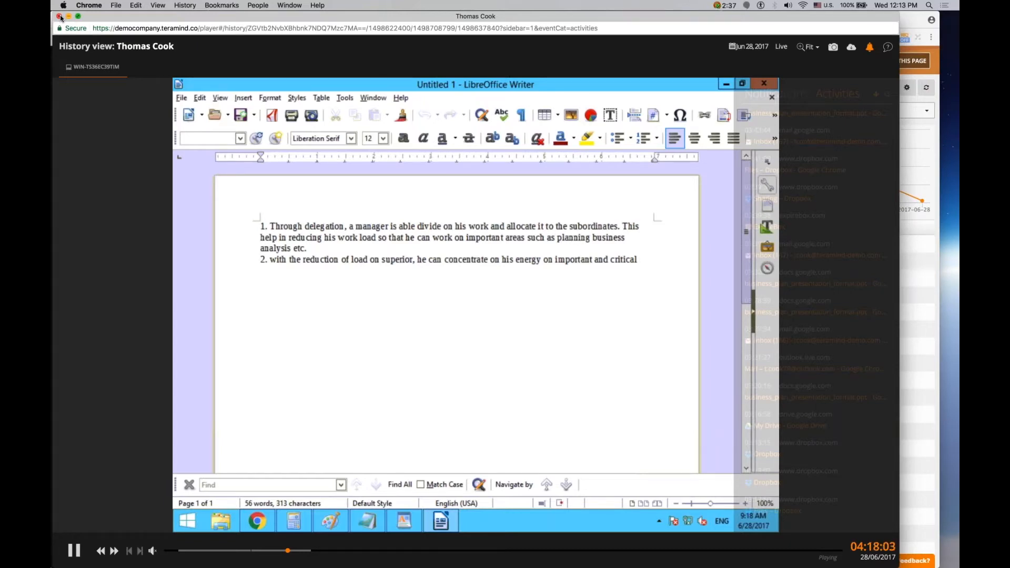
click(59, 16)
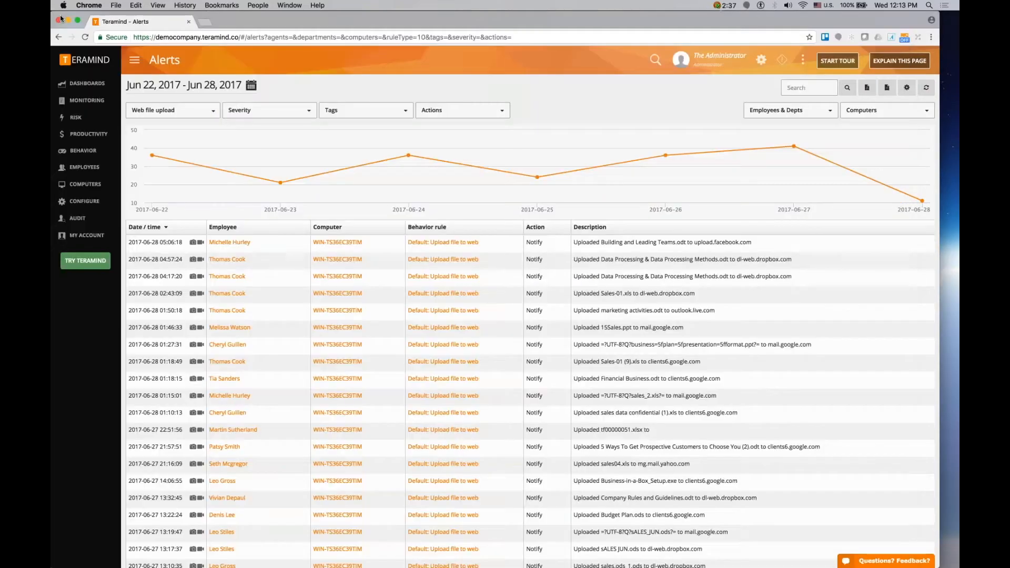
- Start a new behavior rule from the Driver tampering template under Privileged Access
click(950, 38)
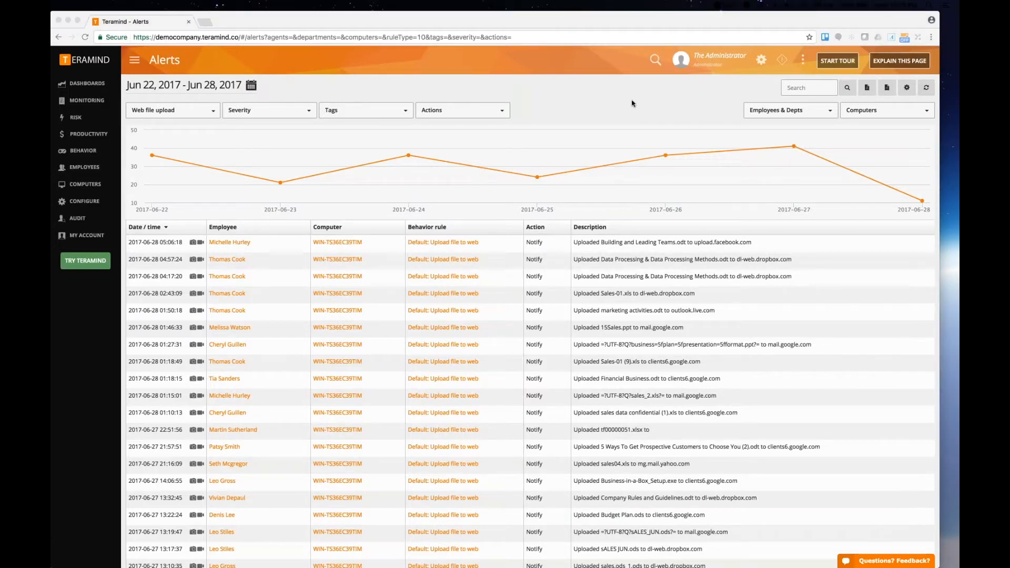
click(85, 134)
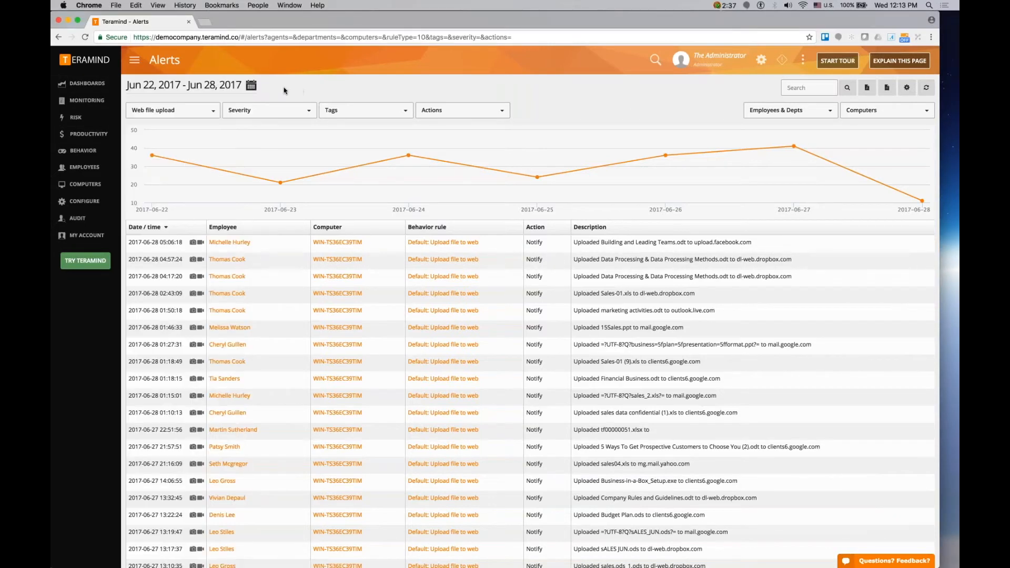
mouse_move(90, 153)
click(151, 105)
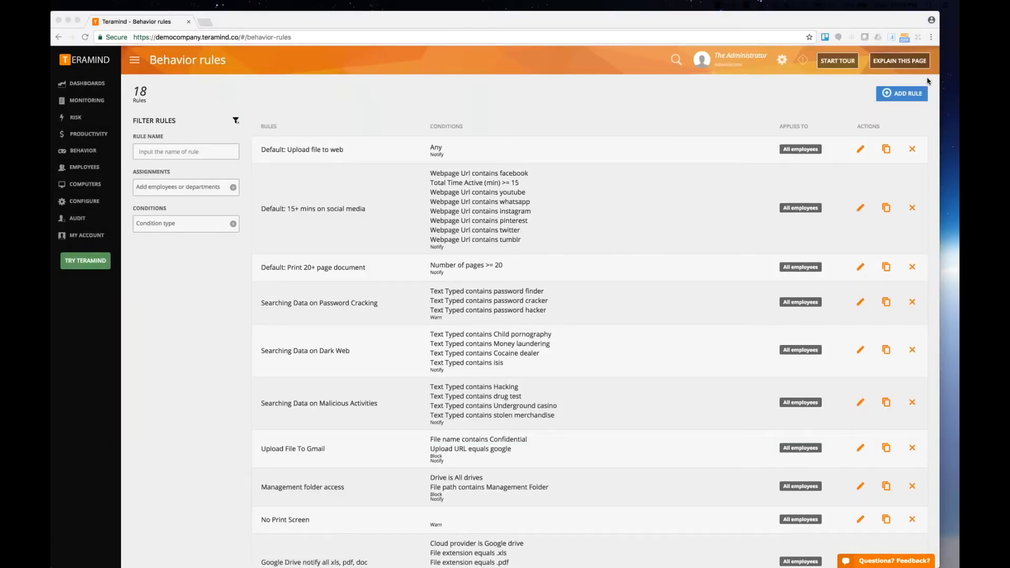
click(909, 93)
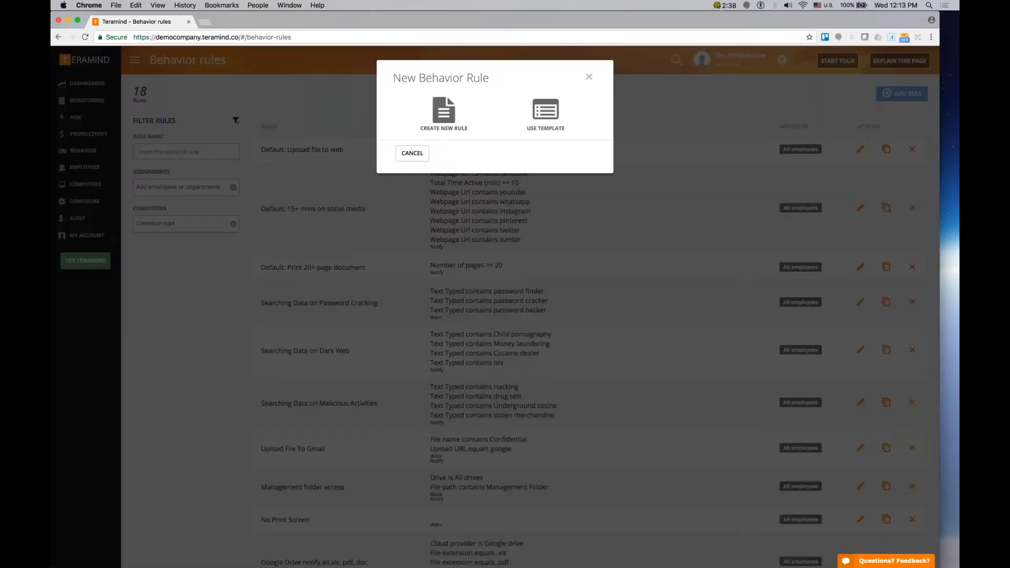
click(544, 113)
click(432, 170)
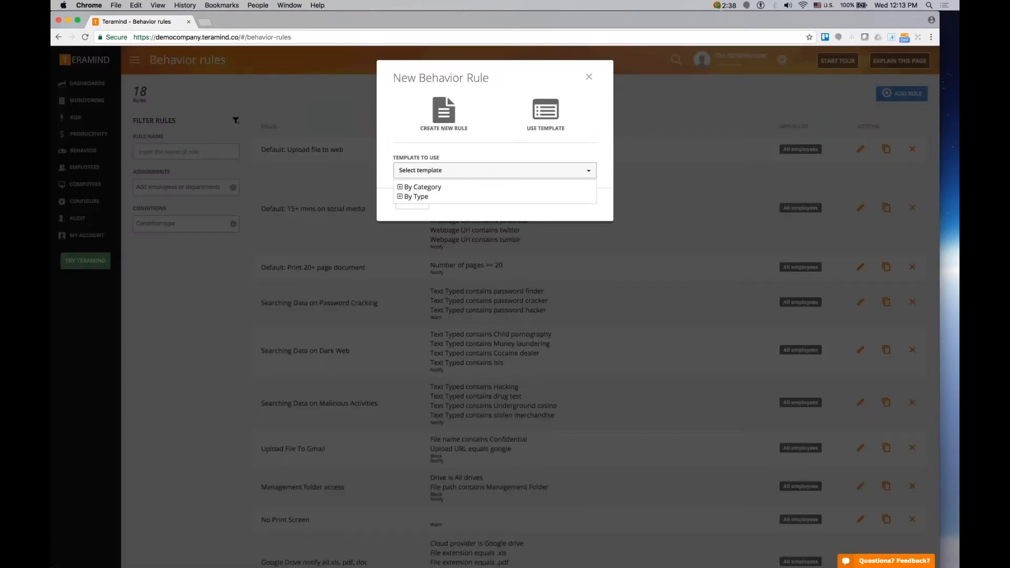
click(400, 187)
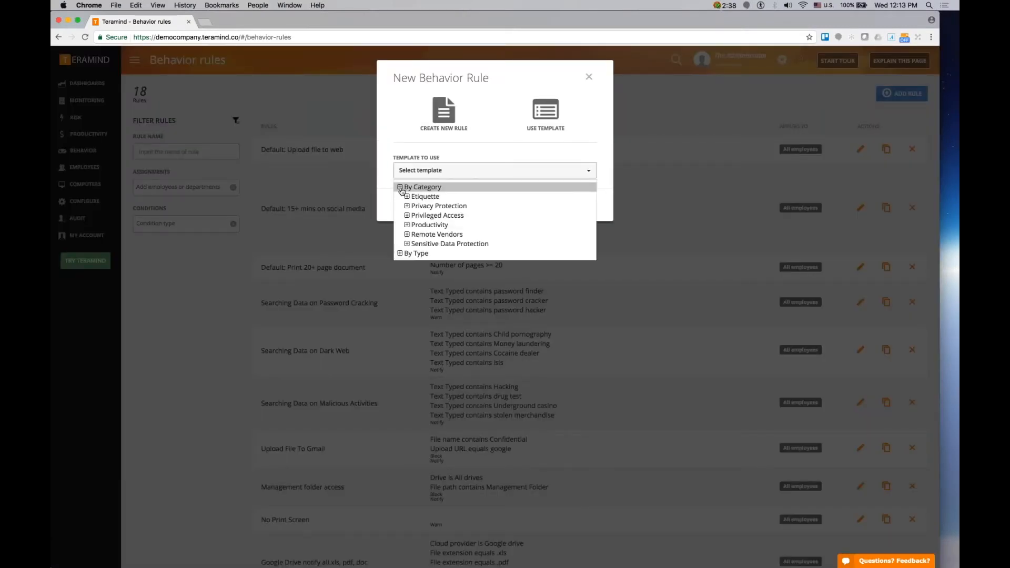
click(408, 256)
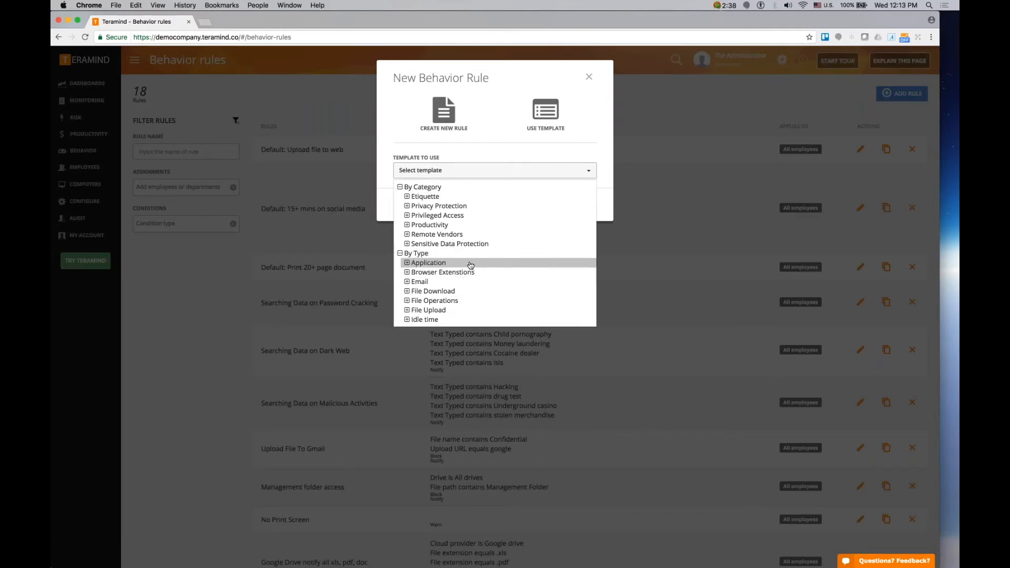
click(464, 216)
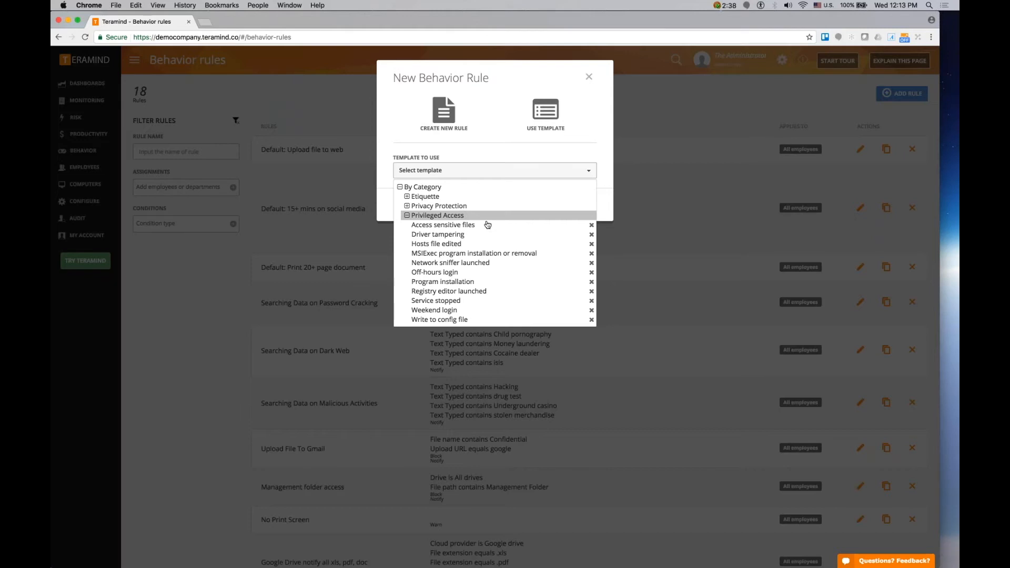
click(535, 239)
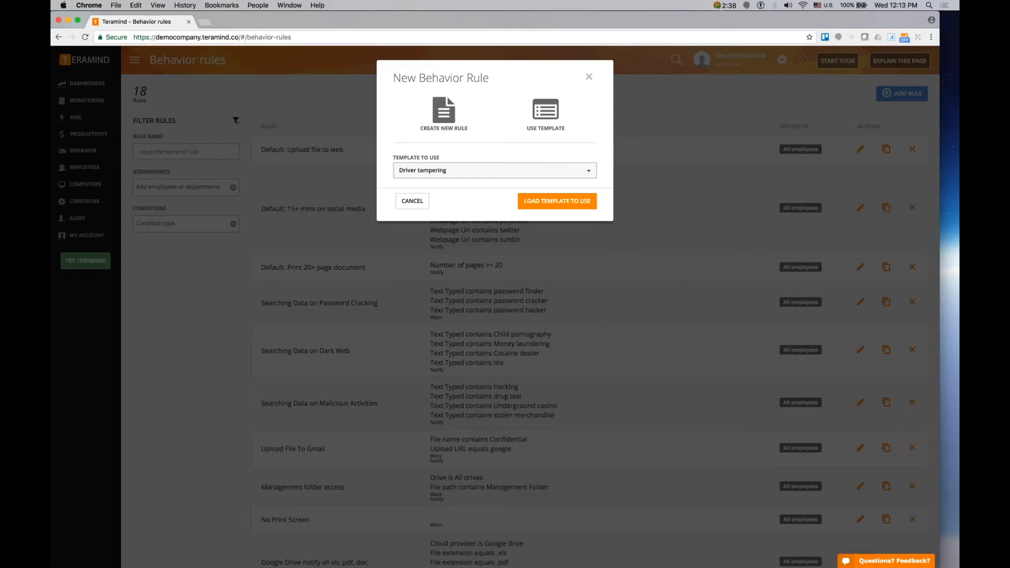
click(544, 211)
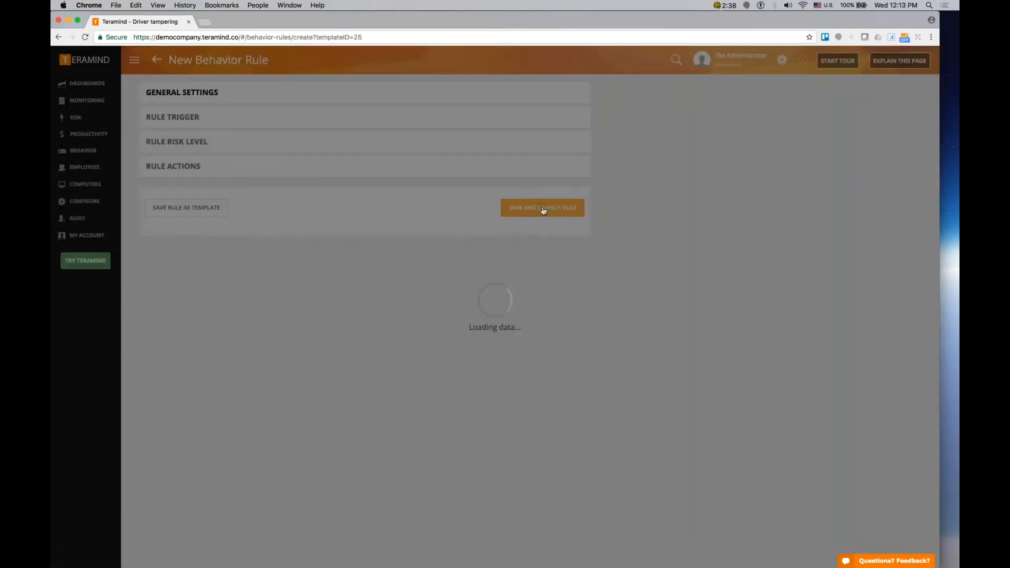
- Remove Delete and Copy from the file operation condition and delete the file extension condition
scroll(673, 317, down, 1)
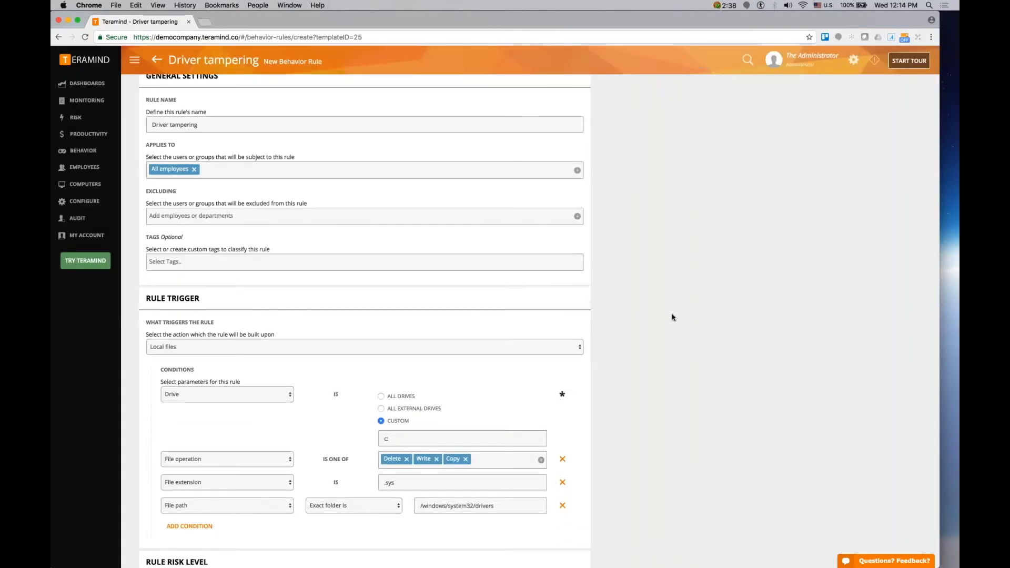
scroll(672, 317, down, 10)
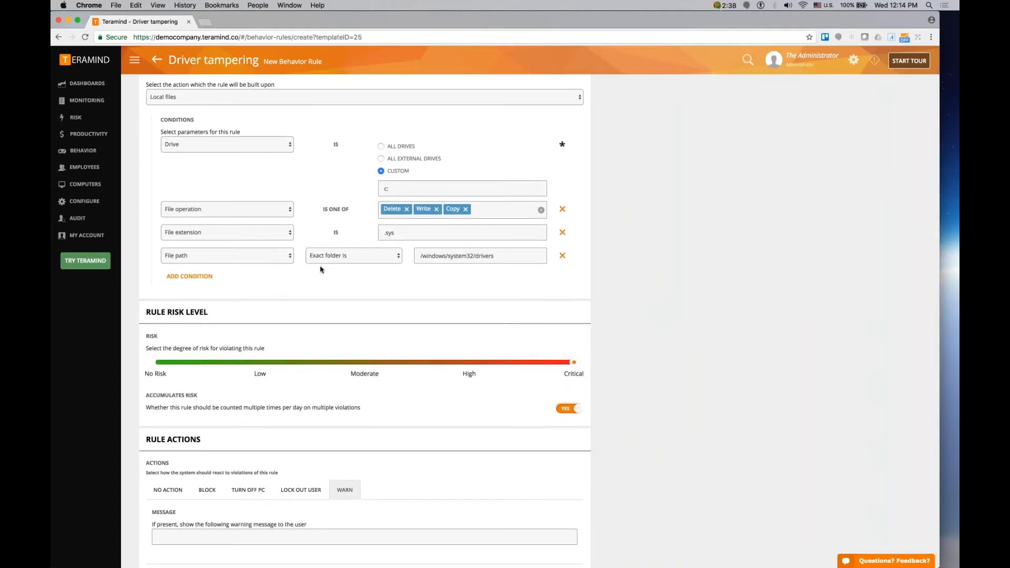
scroll(320, 269, up, 2)
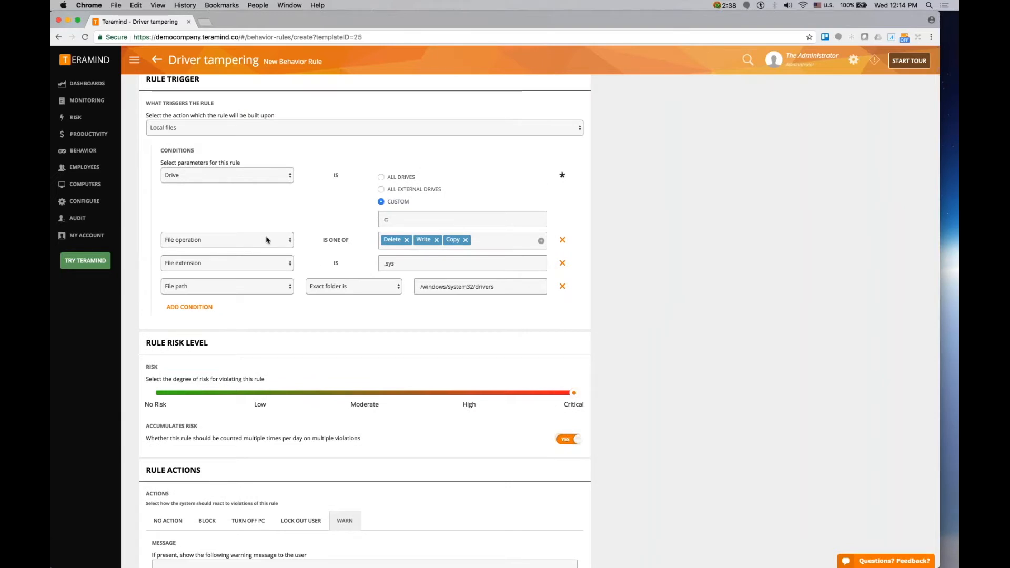
click(407, 240)
click(434, 239)
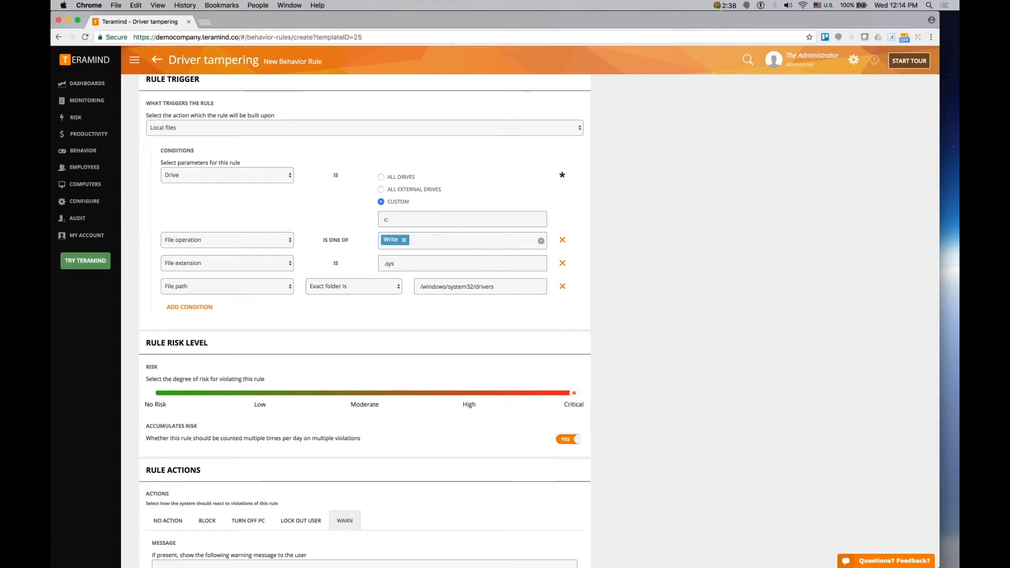
click(563, 263)
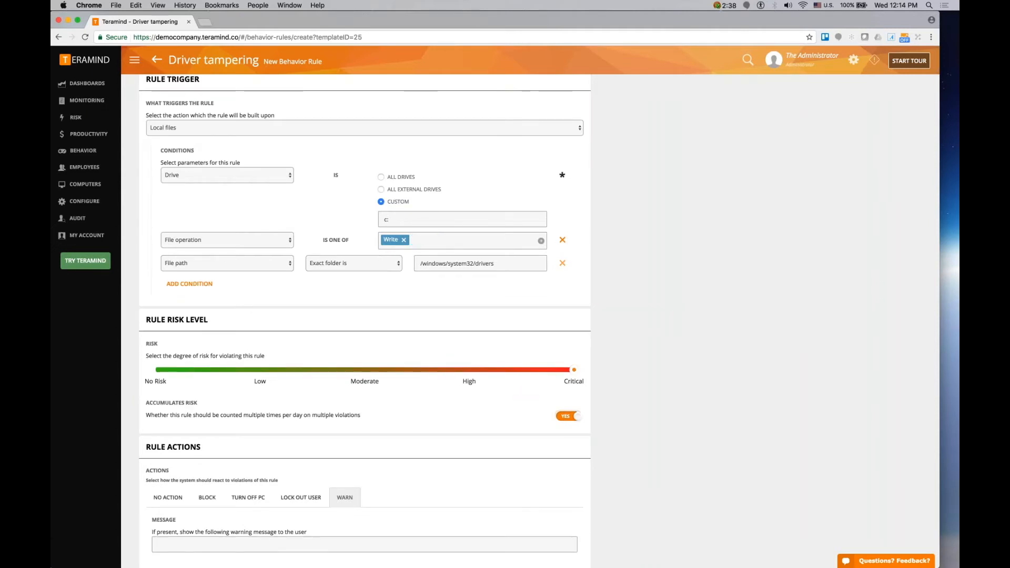
- Set the file path condition's folder to /program files
key(super+a)
text(/window)
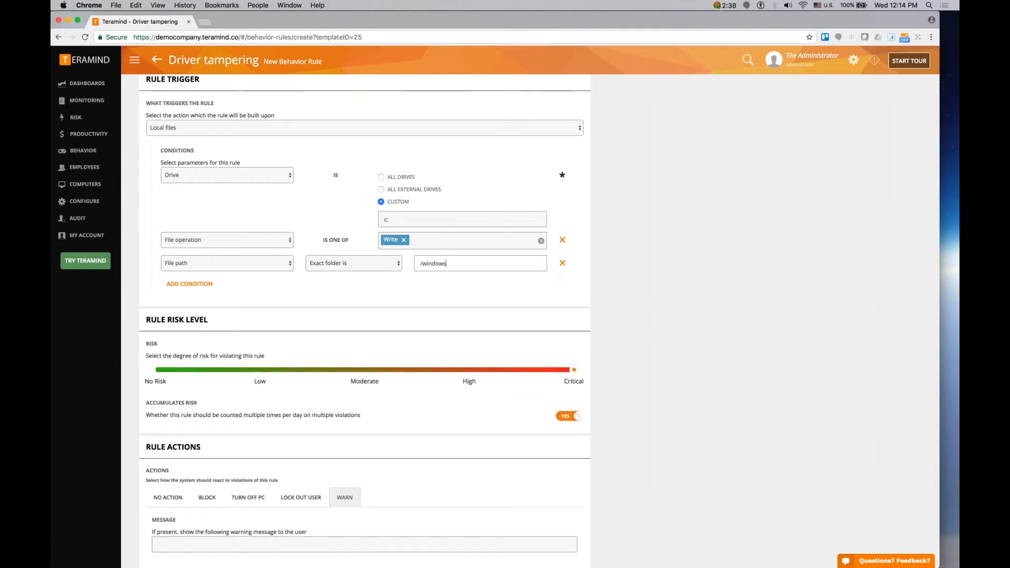
key(super+a)
text(/program files)
- Add a File path condition with Exact folder is set to /program files (x86)
click(190, 284)
click(226, 284)
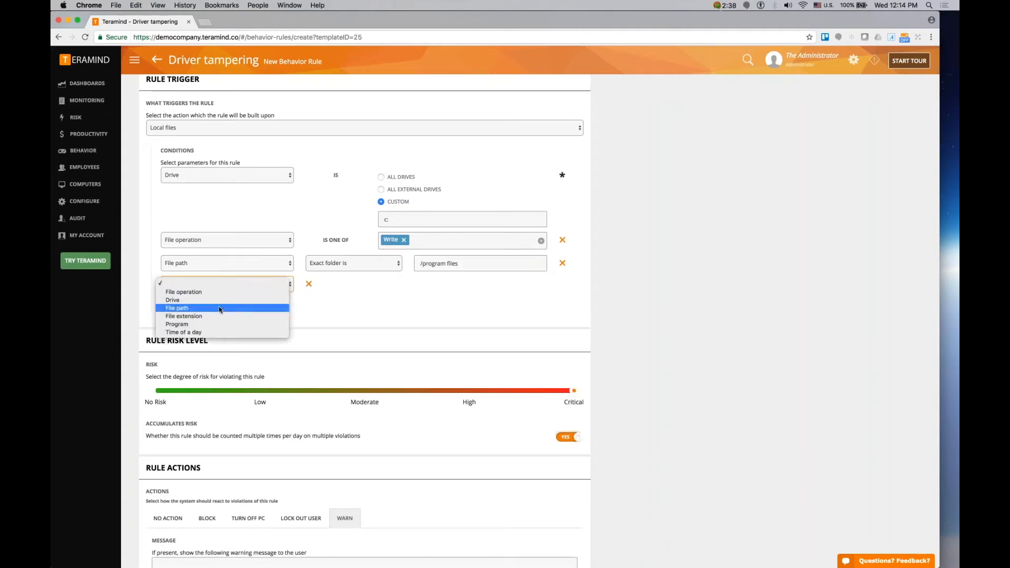
click(227, 308)
click(344, 285)
click(348, 313)
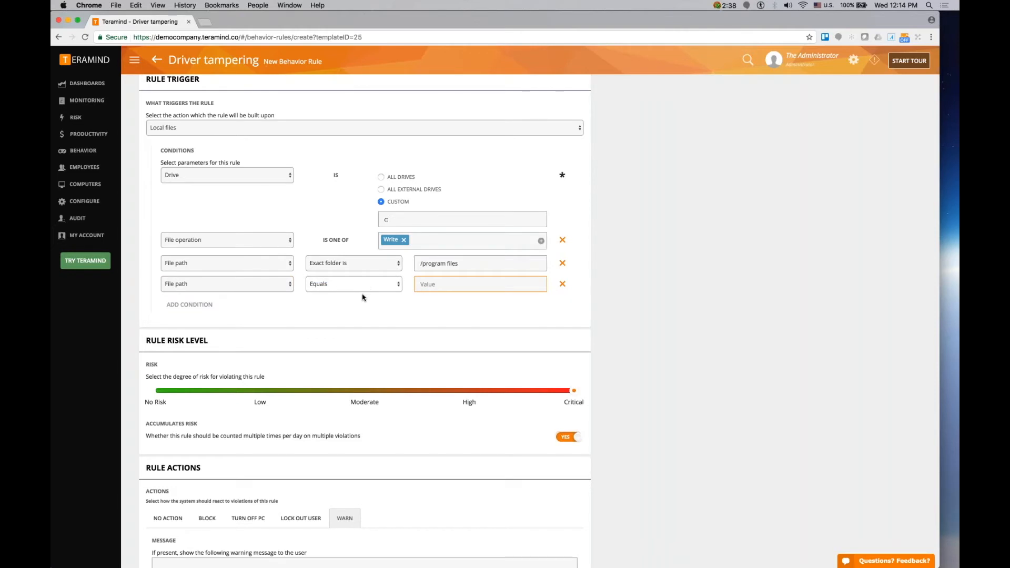
click(365, 287)
click(348, 300)
click(445, 284)
text(/pro)
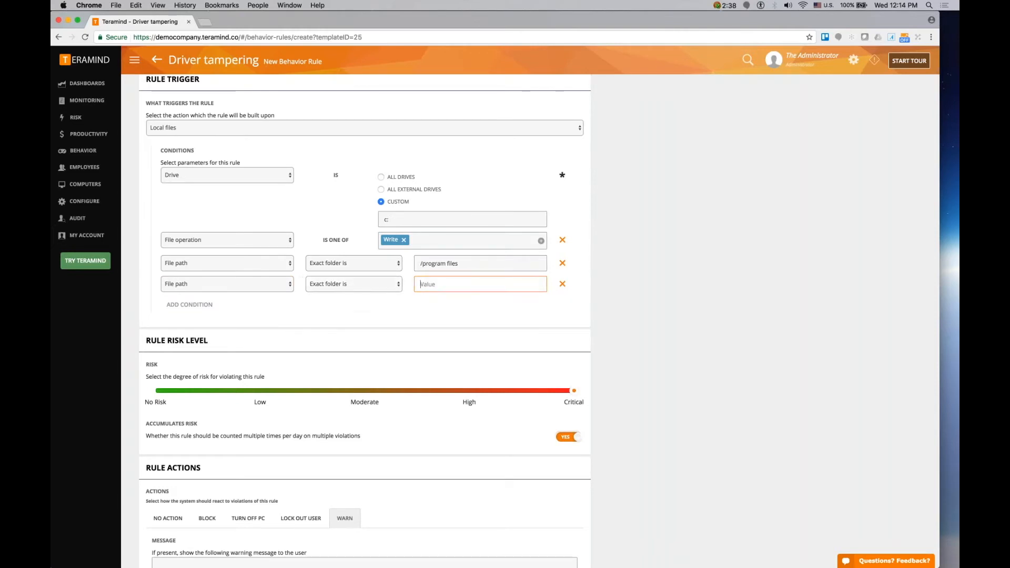
text(gram files (x86))
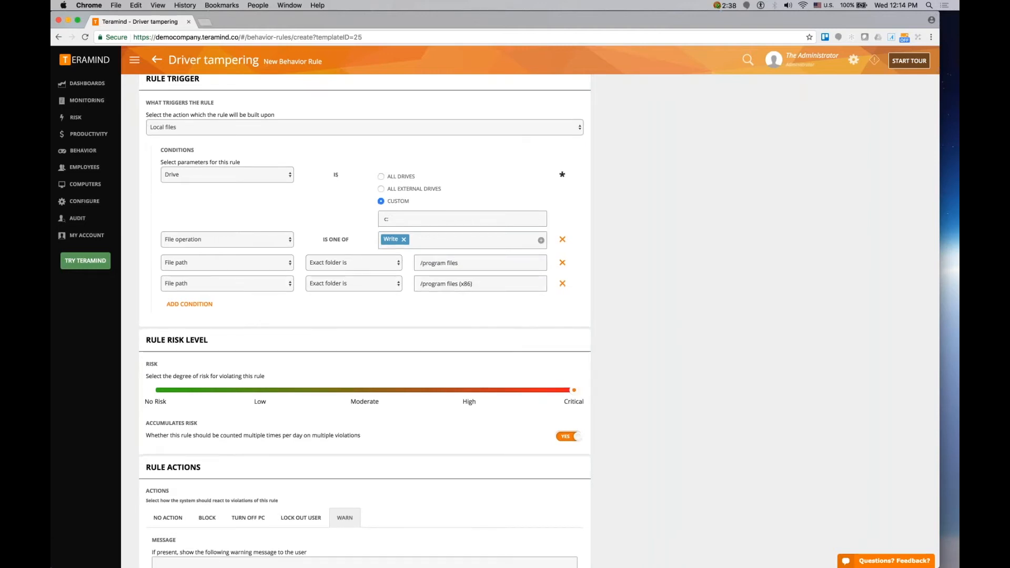
- Set the rule's risk level to Low
scroll(365, 336, down, 1)
click(260, 368)
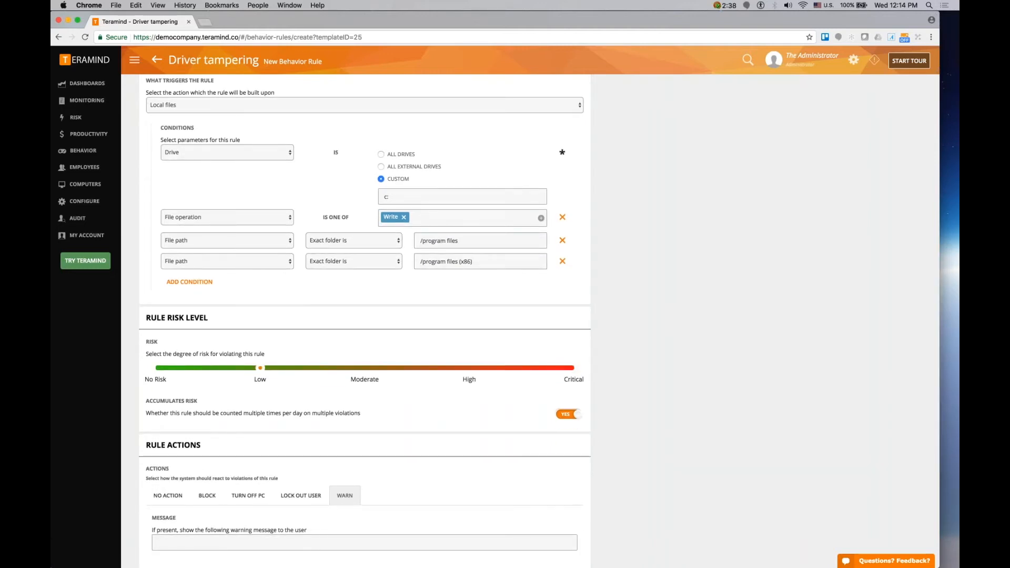
scroll(260, 368, down, 1)
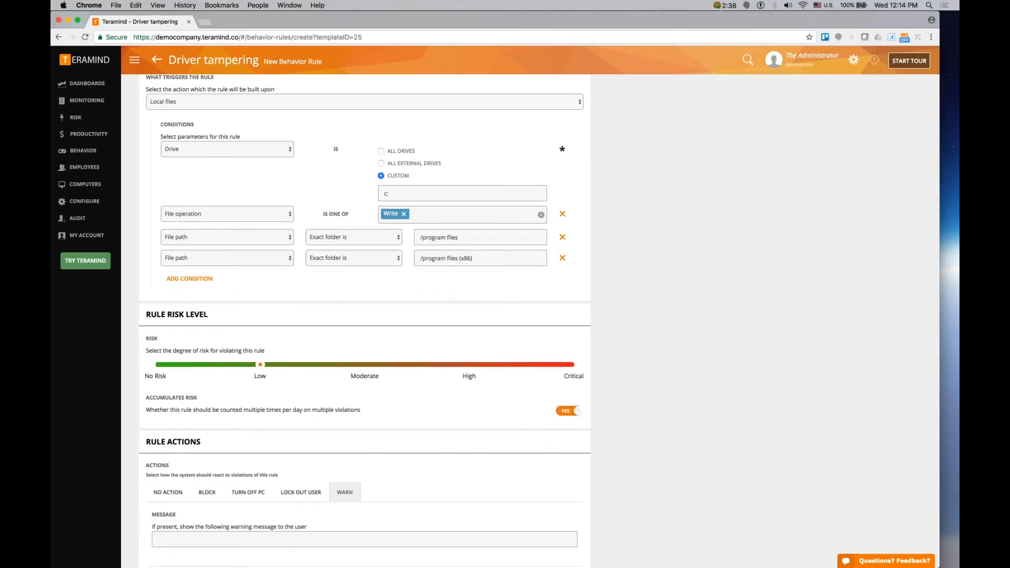
- Enter the warning message "Your action ...." for the Warn action
scroll(327, 425, down, 5)
click(331, 426)
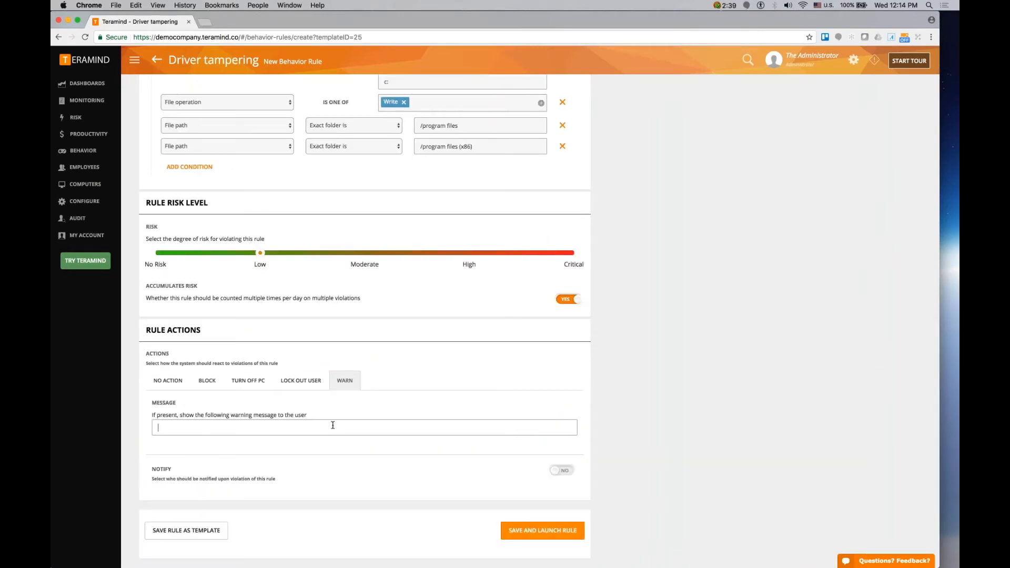
text(Your action ....)
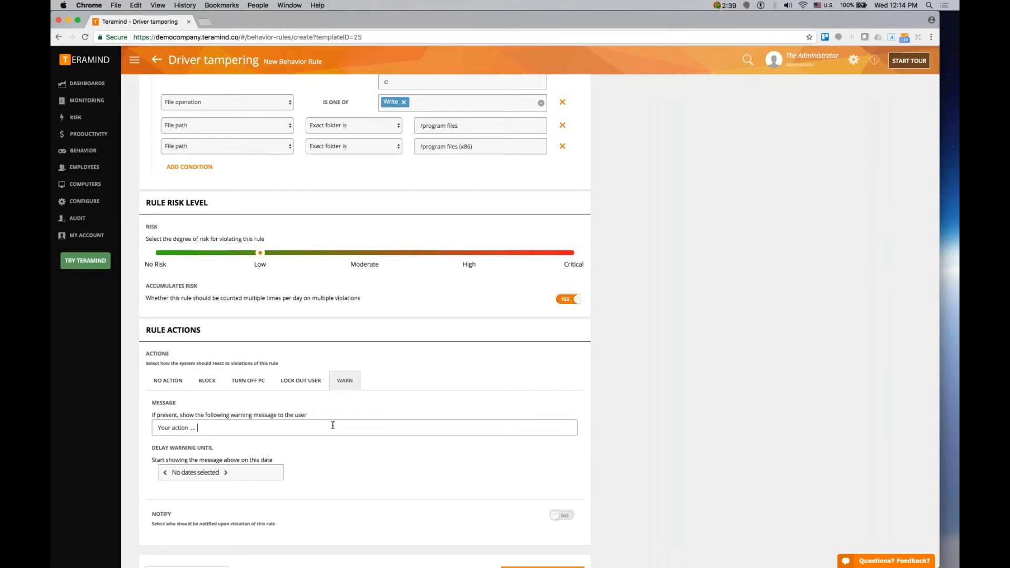
- Change the rule trigger to Login
scroll(332, 425, up, 1)
scroll(333, 425, up, 3)
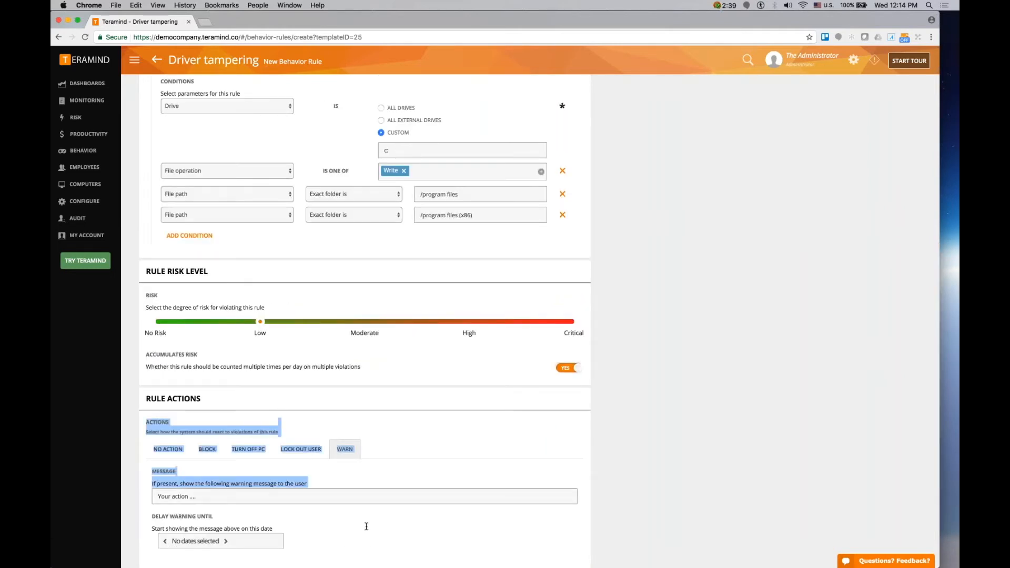
scroll(368, 527, down, 2)
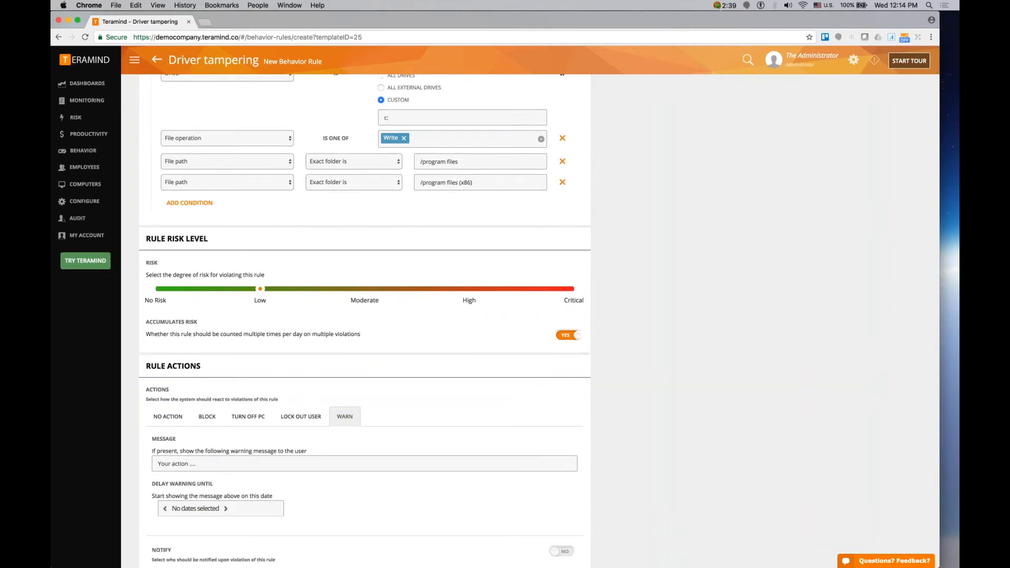
scroll(365, 321, up, 1)
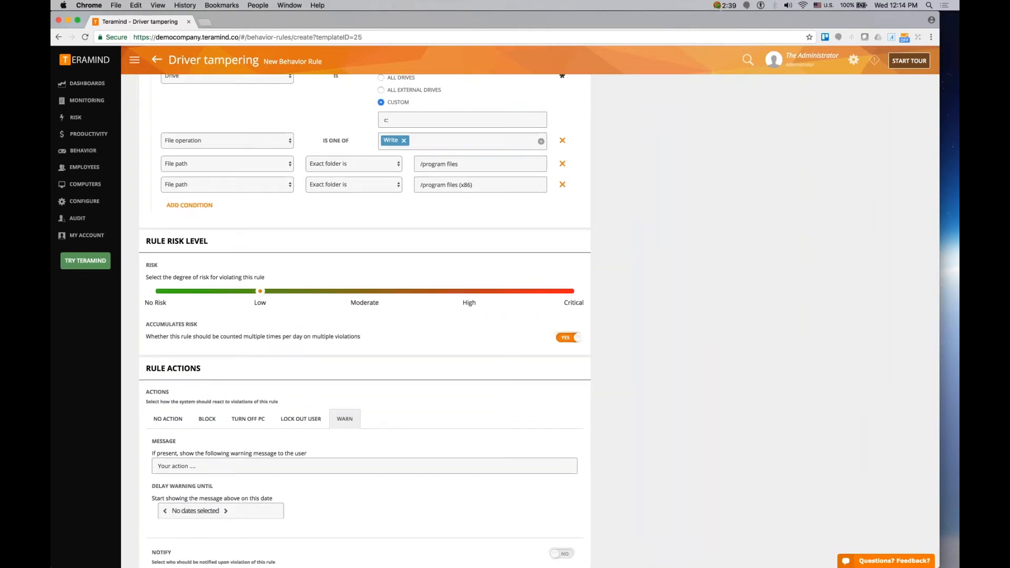
scroll(298, 210, up, 5)
click(298, 158)
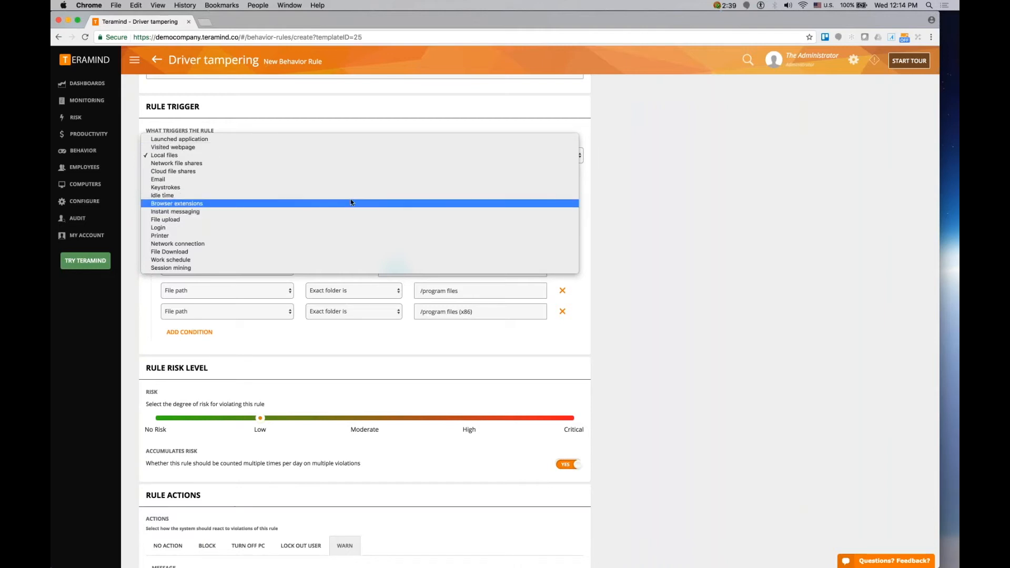
click(394, 228)
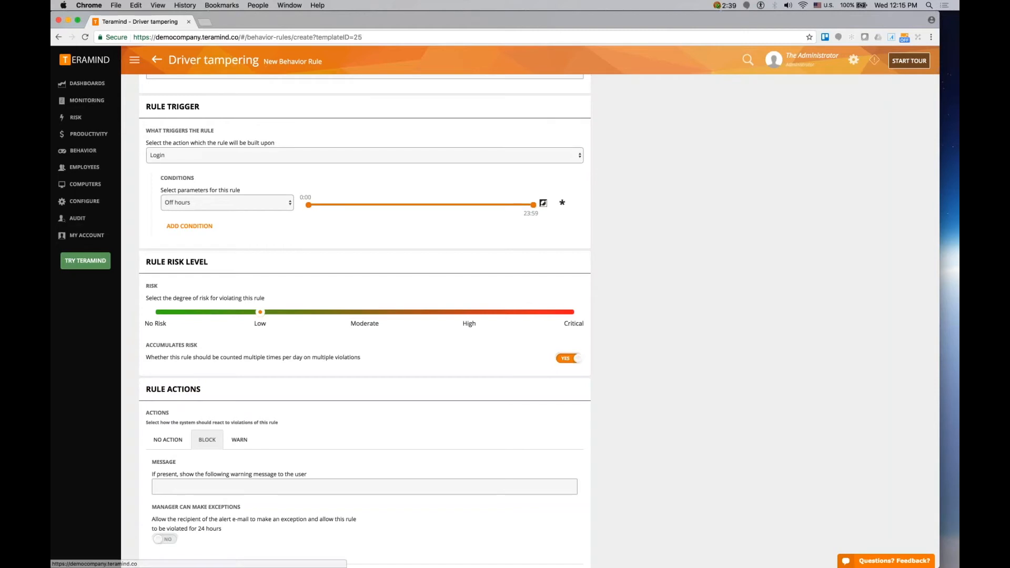
- Enter the block message "Please wait for access.."
click(160, 486)
text(Ple)
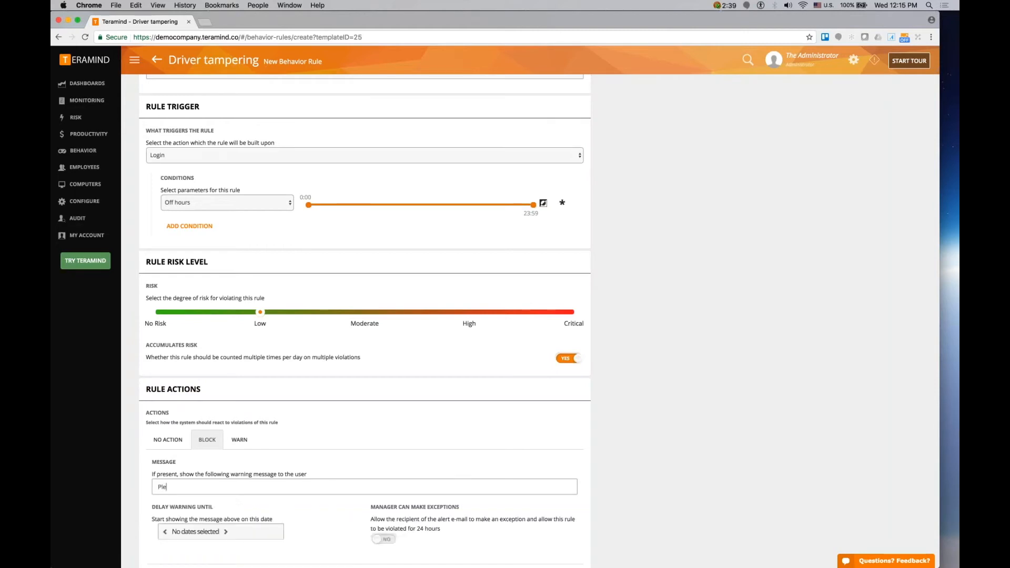
text(ase wait for access..)
- Turn on notifications and add an employee as the notification recipient
scroll(365, 316, down, 3)
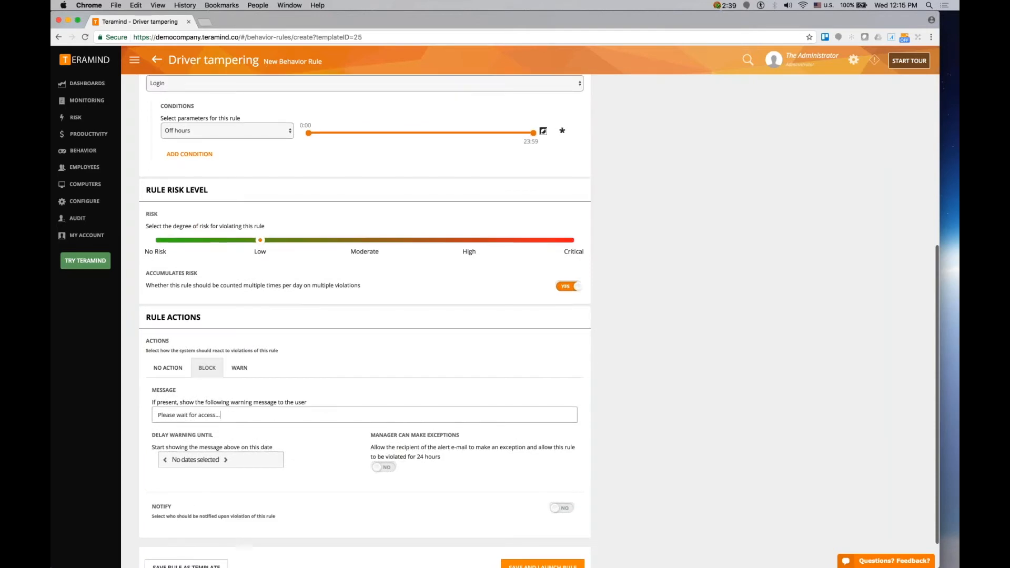
click(561, 508)
click(318, 531)
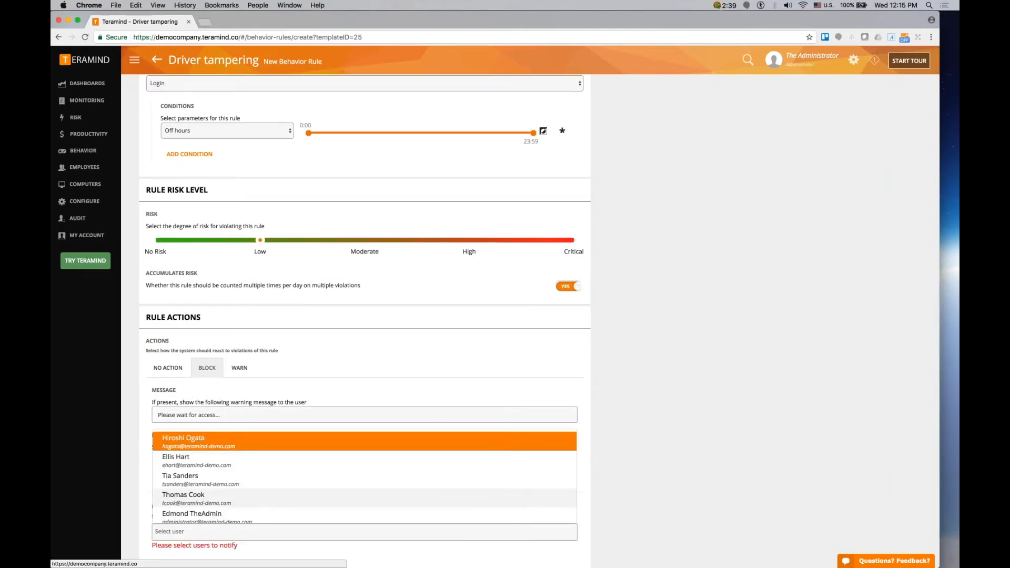
click(183, 498)
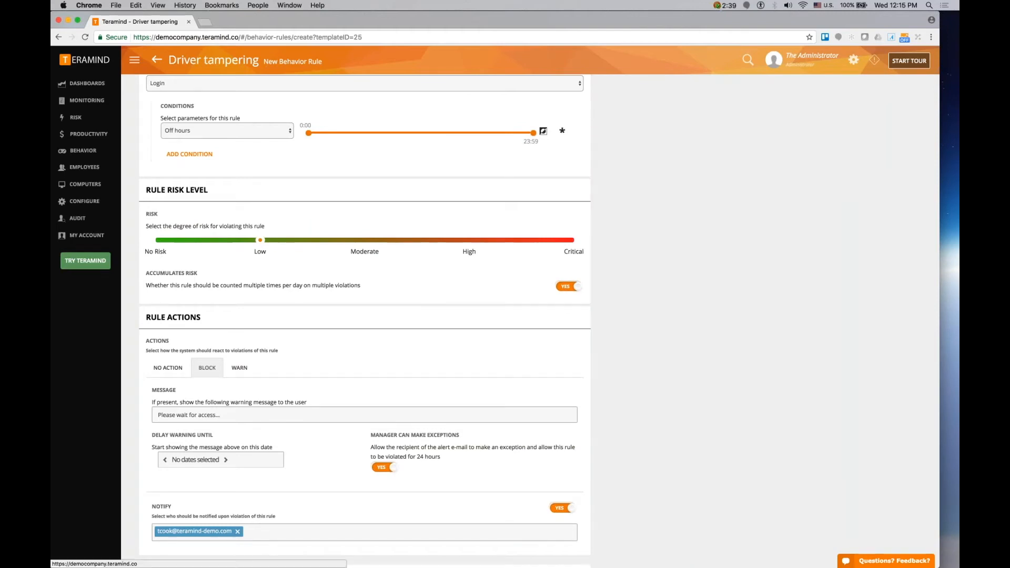
- Change the rule trigger to File upload
scroll(261, 375, up, 1)
scroll(317, 236, up, 5)
click(317, 234)
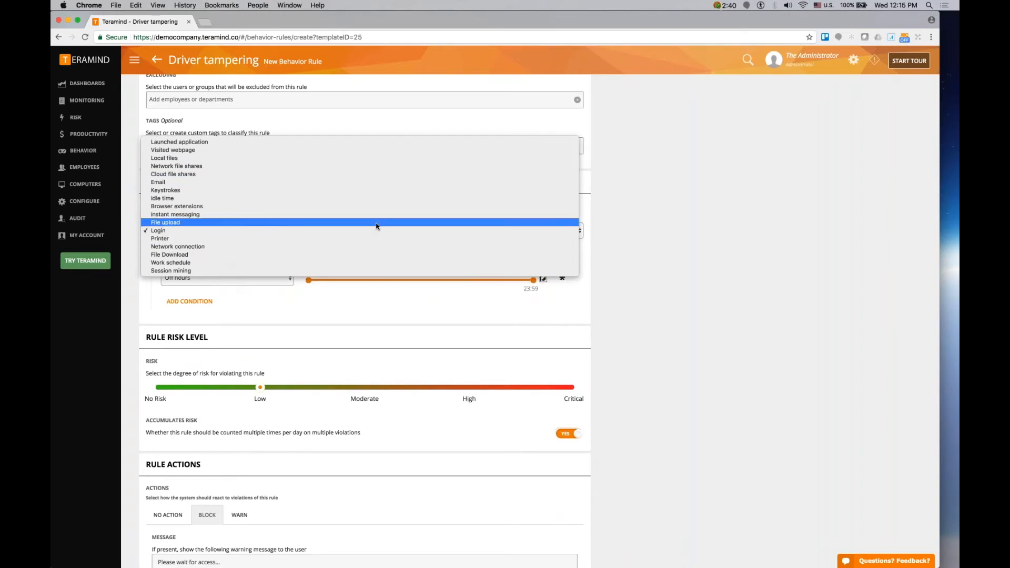
click(377, 223)
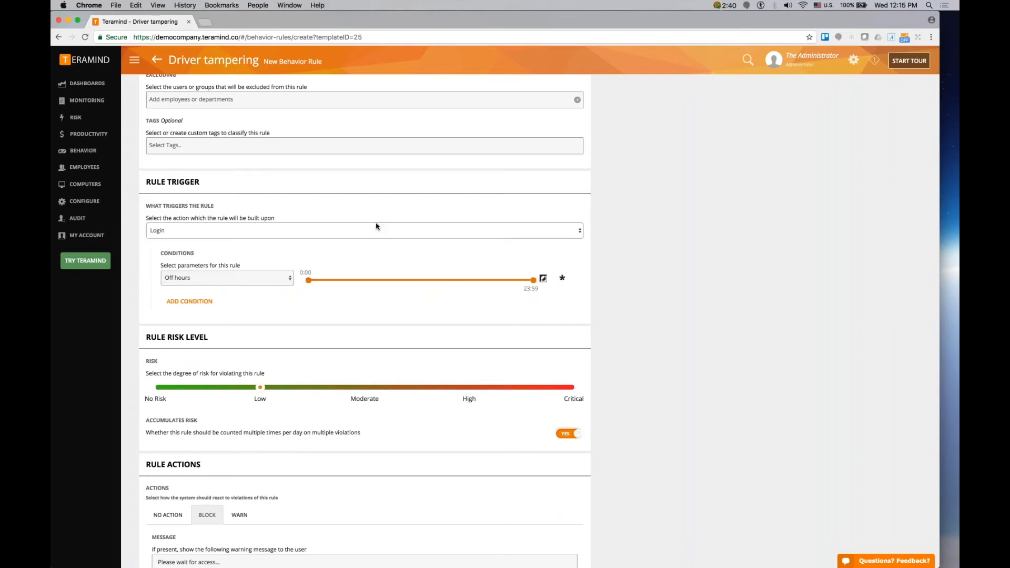
- Set the condition to Upload URL Does not contain mydomain
click(289, 280)
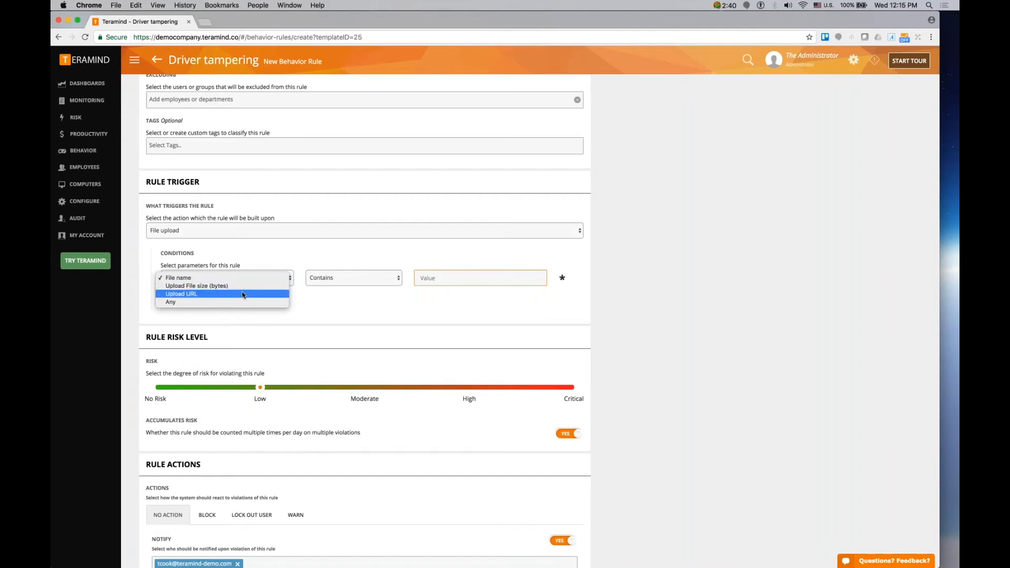
click(274, 294)
click(330, 278)
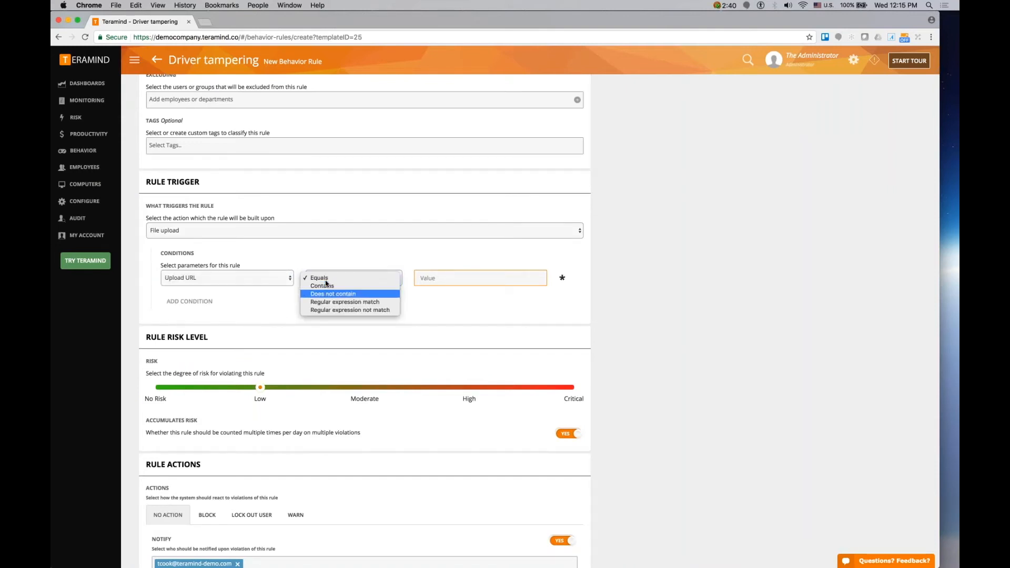
click(333, 293)
click(437, 278)
text(mydomain)
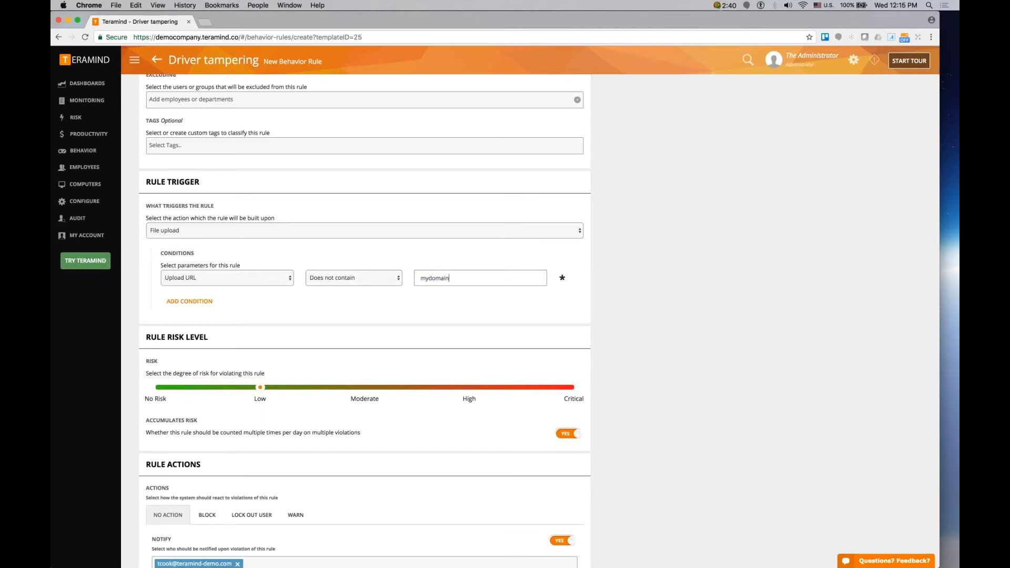
- Set the rule's risk level to High
click(367, 318)
scroll(366, 320, down, 1)
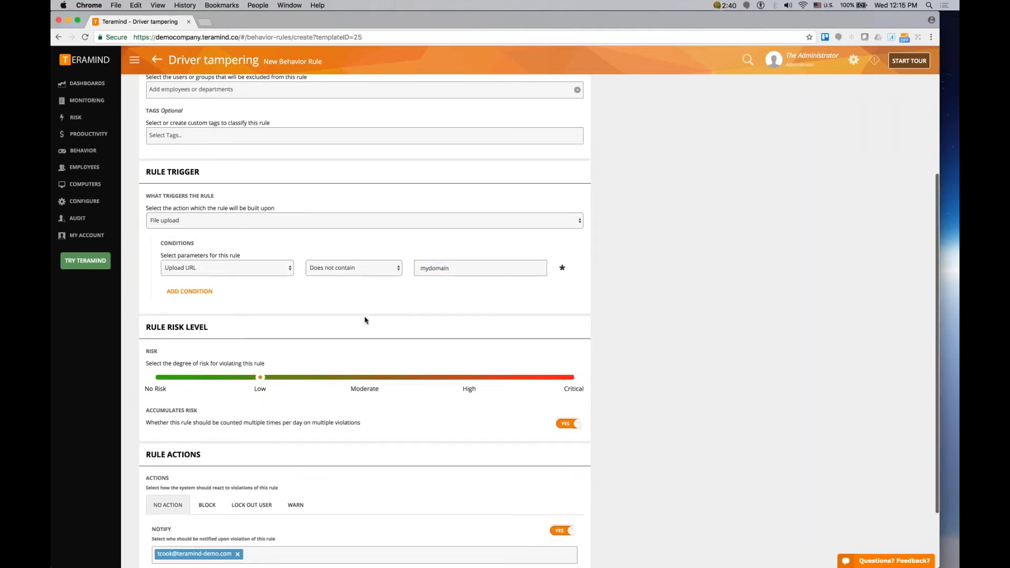
scroll(366, 320, down, 3)
drag(261, 303, 469, 303)
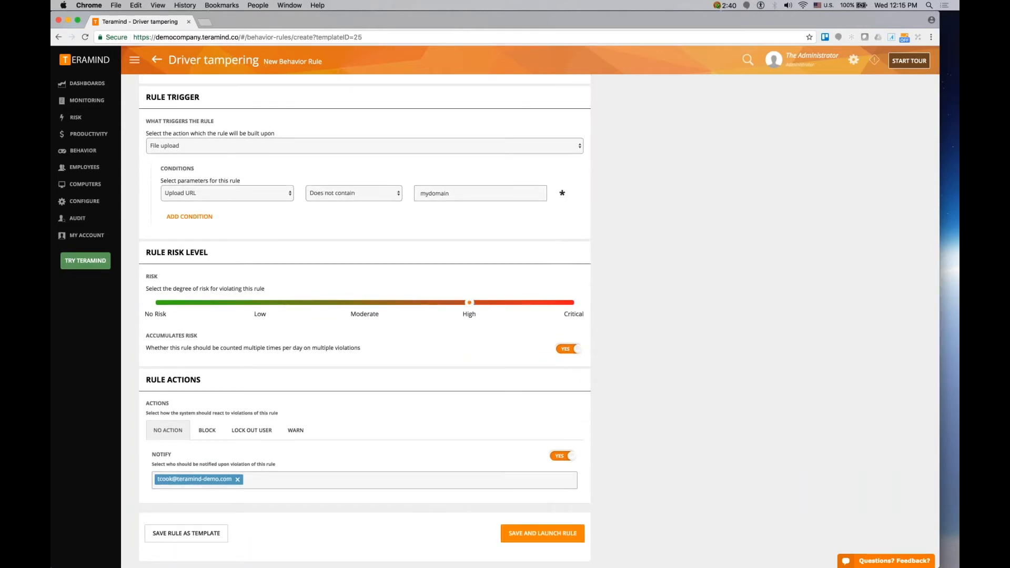
- Select the Block action for the rule
click(208, 432)
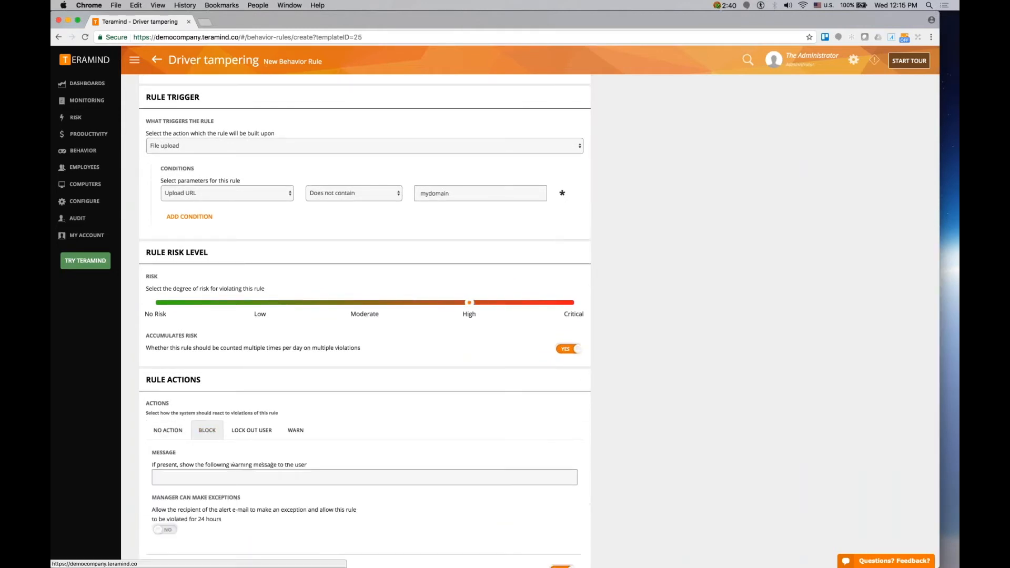
click(210, 477)
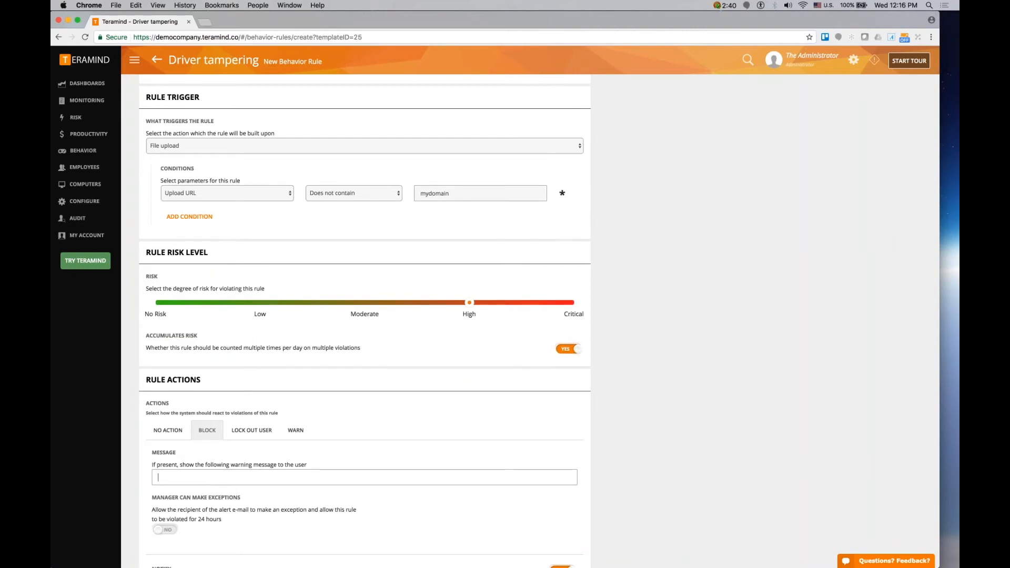
scroll(213, 447, down, 3)
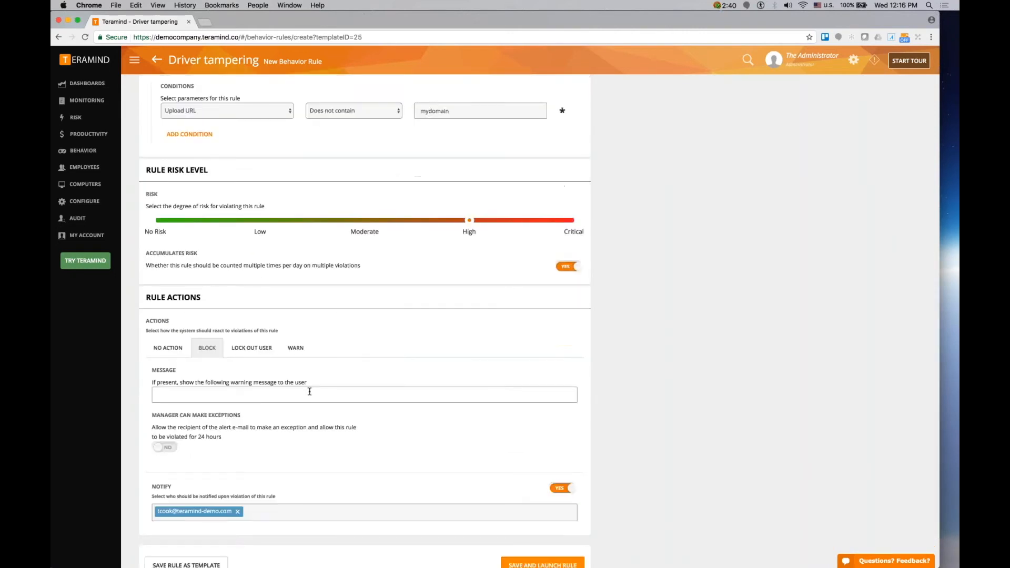
scroll(309, 392, up, 3)
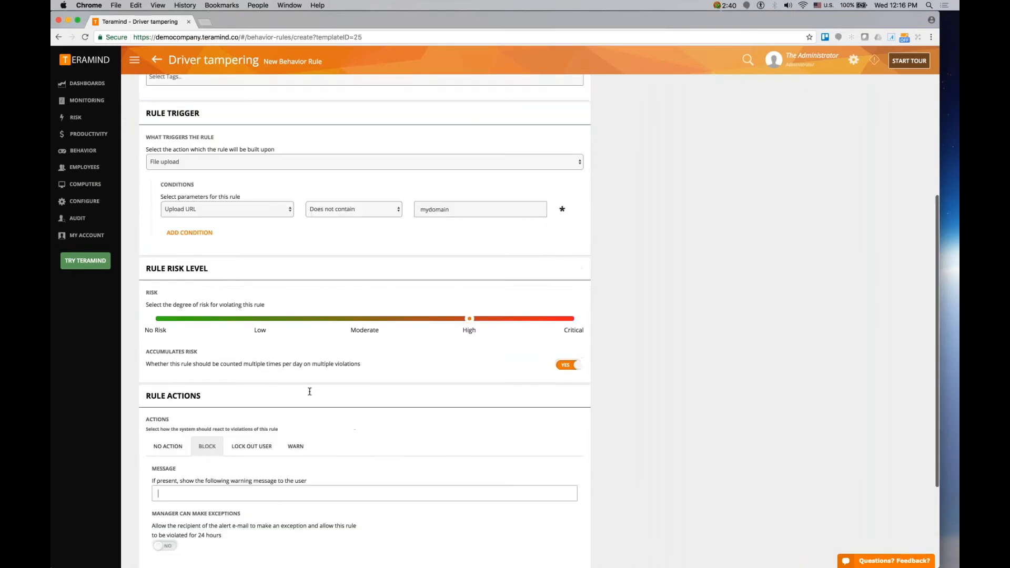
scroll(309, 391, up, 2)
scroll(389, 206, up, 3)
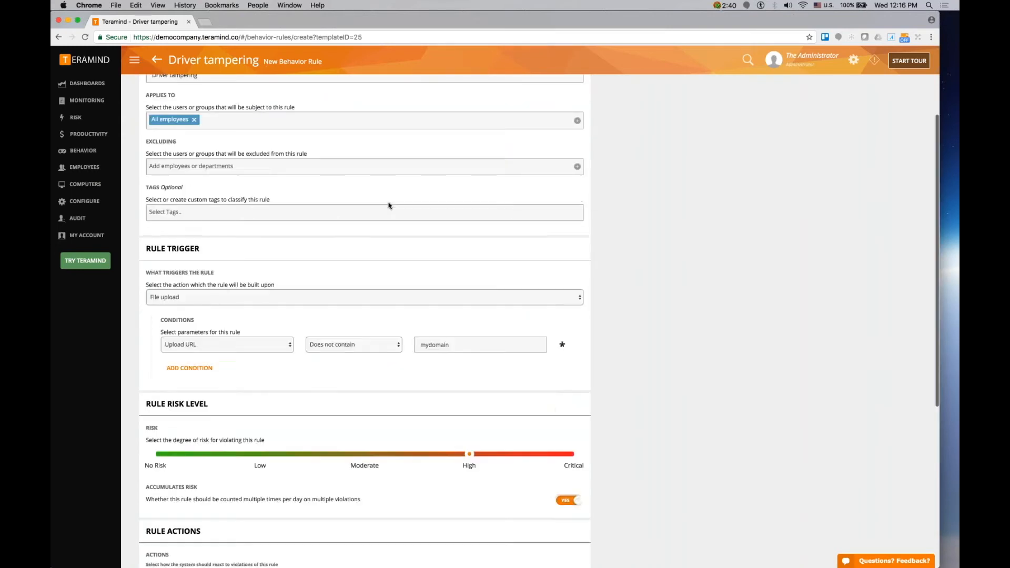
scroll(389, 206, up, 2)
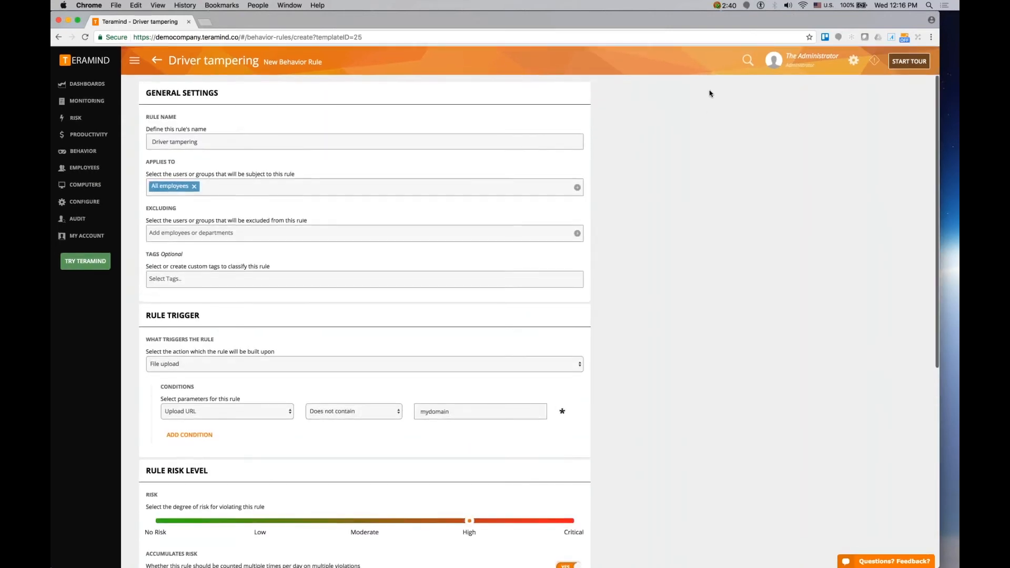
- Leave the rule editor and open the Anomaly rules page
mouse_move(93, 158)
click(154, 109)
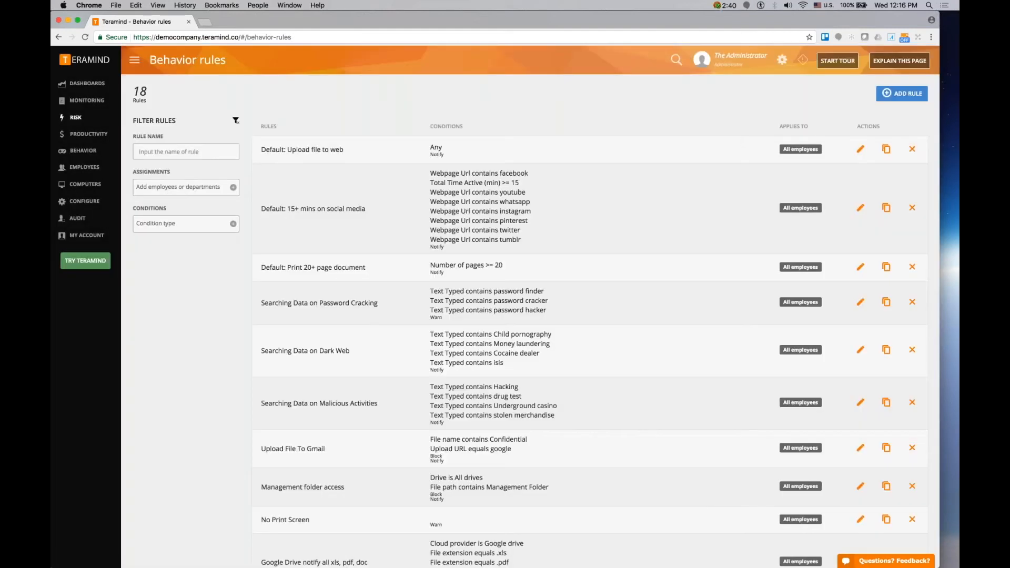
mouse_move(83, 156)
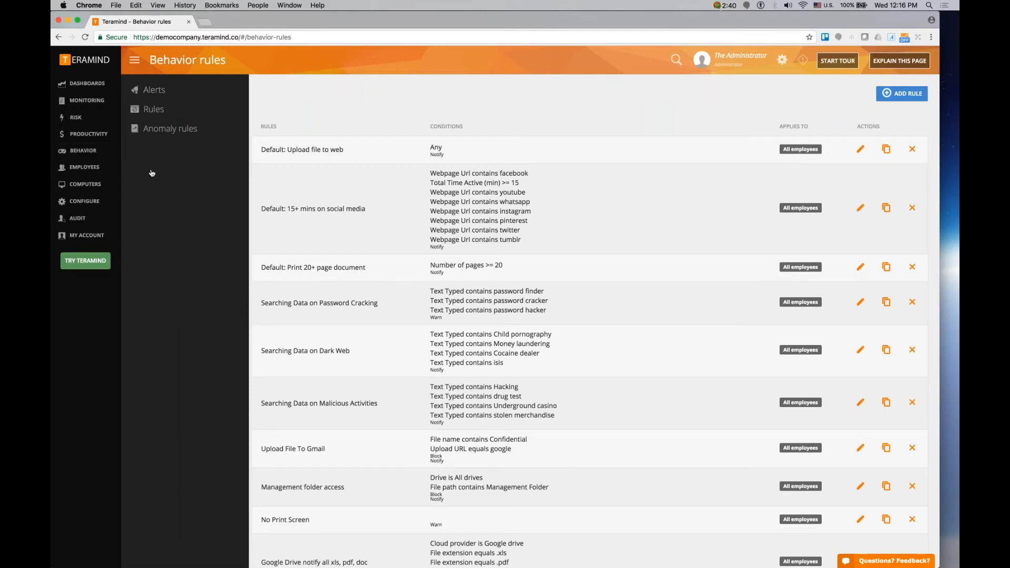
click(173, 129)
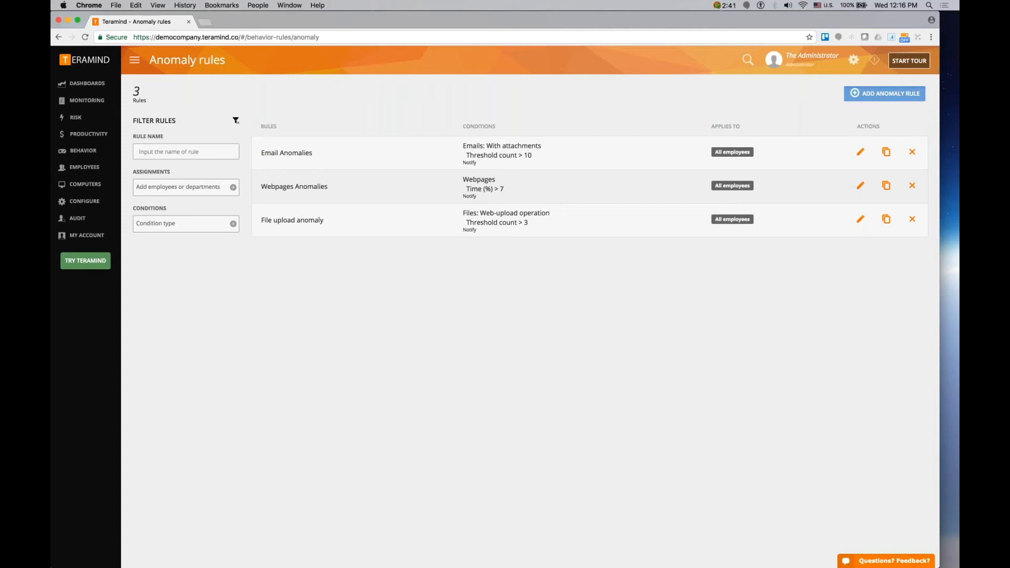
- Create an anomaly rule from the Emails template Outgoing email attachments anomaly
click(886, 94)
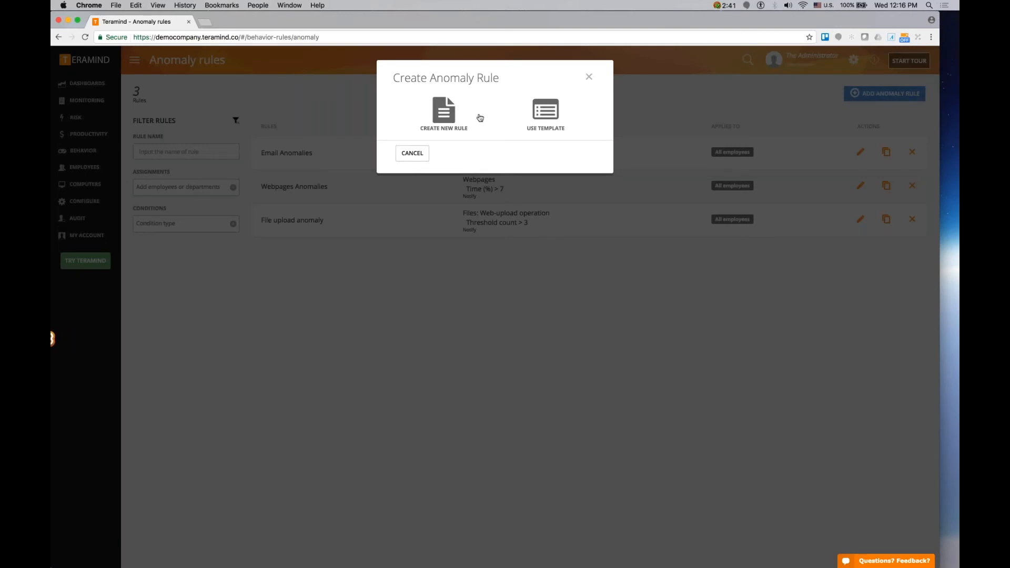
click(546, 111)
click(481, 171)
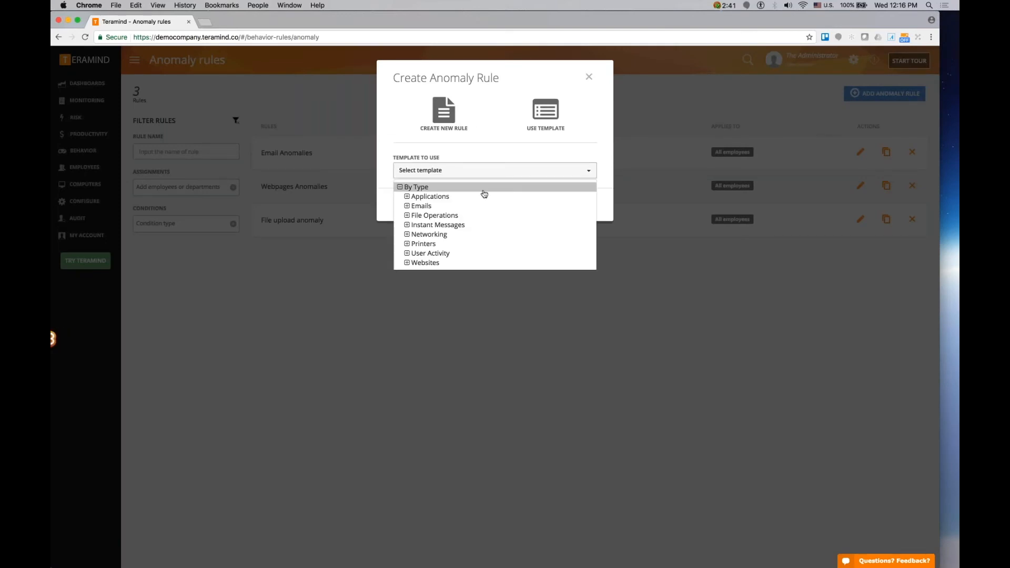
click(478, 206)
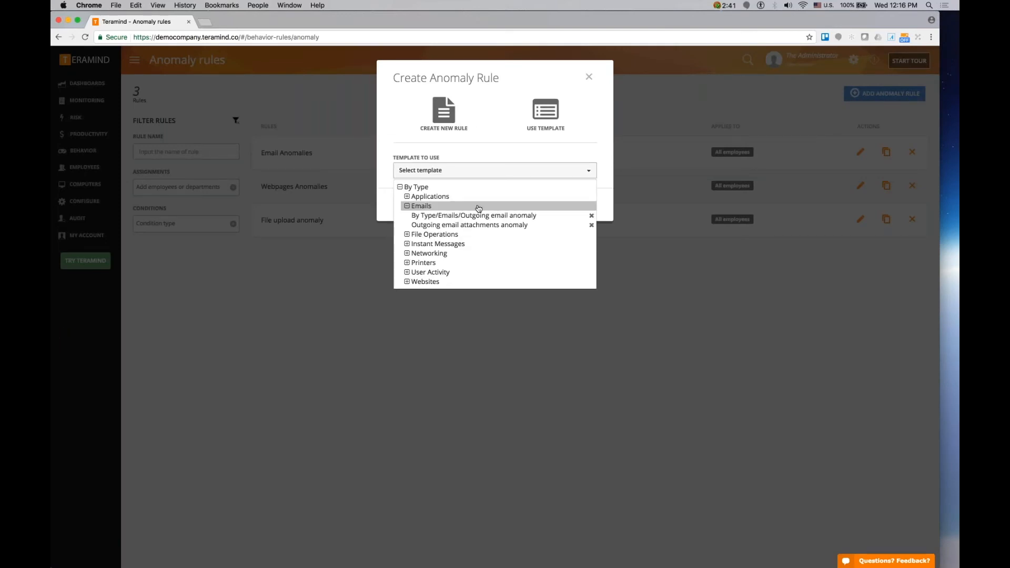
click(530, 227)
click(557, 201)
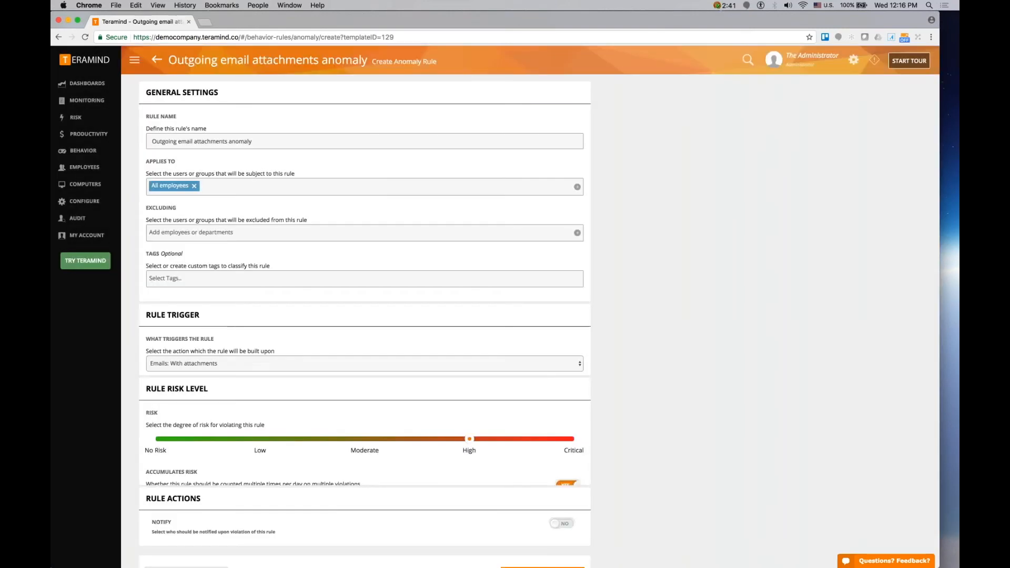
- Try adding an Anomaly baseline condition set to Department, then remove it
scroll(669, 248, down, 1)
scroll(668, 248, down, 4)
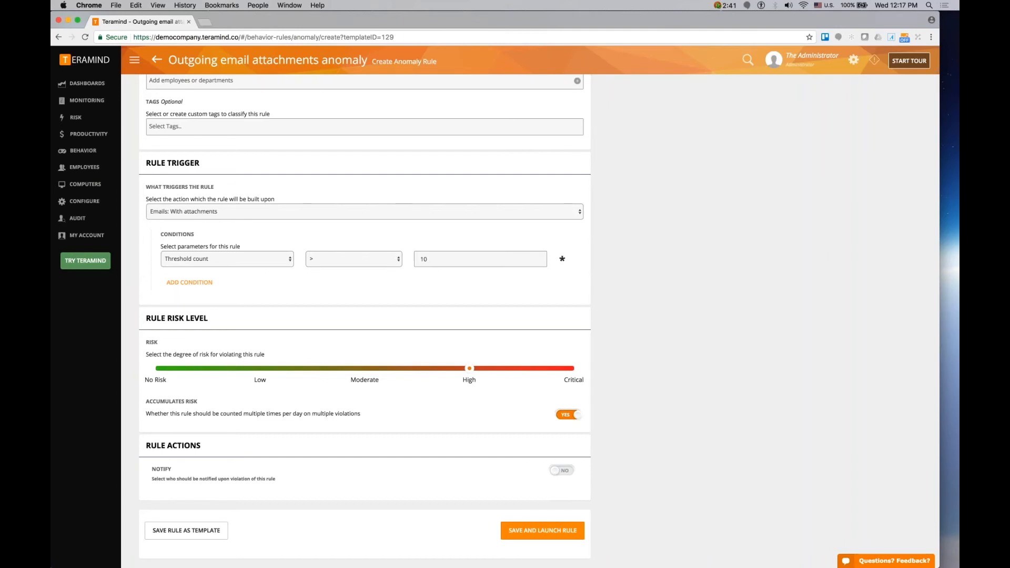
click(189, 282)
click(211, 283)
click(284, 299)
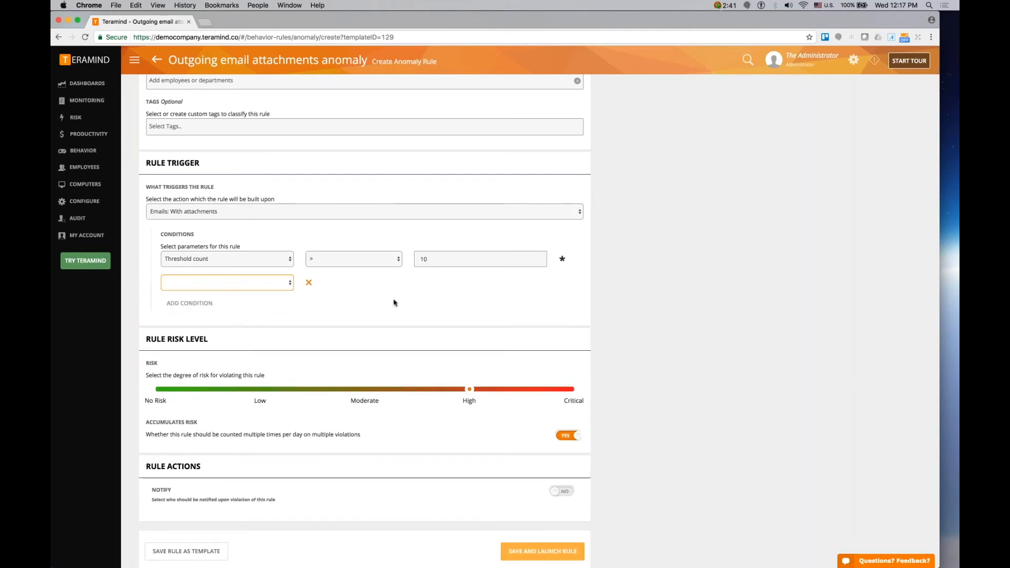
click(399, 284)
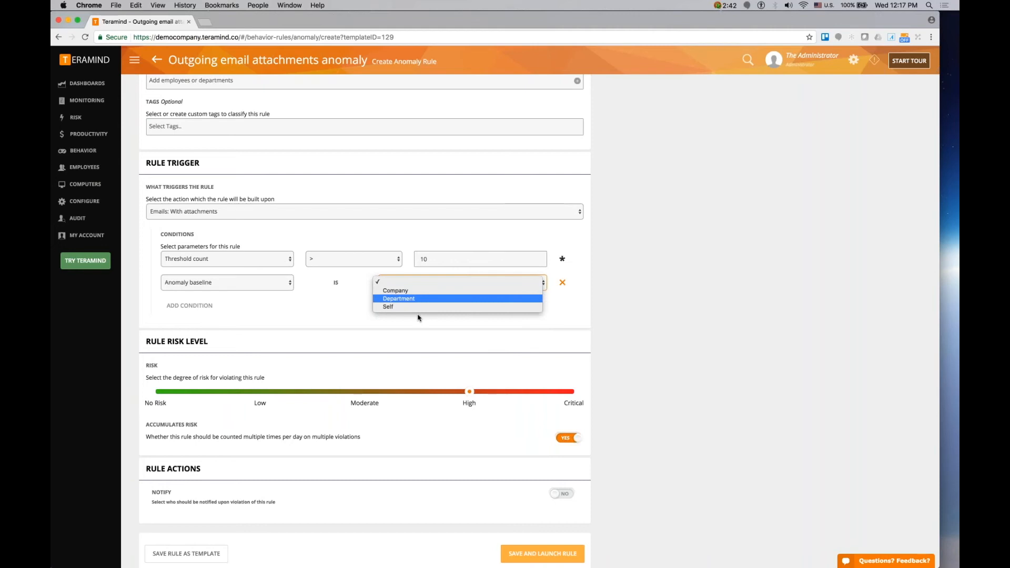
click(457, 331)
click(563, 282)
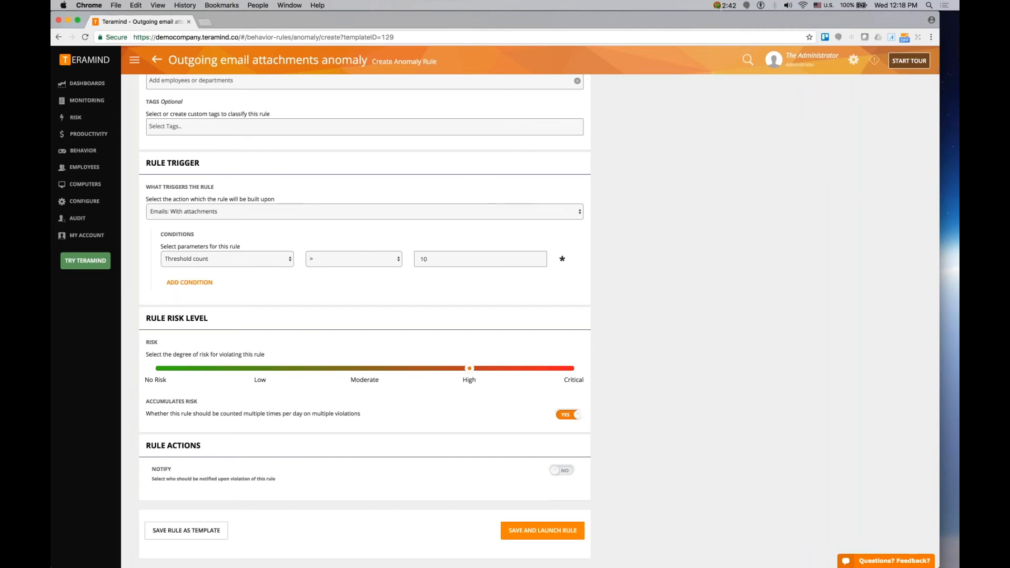
- Leave the rule editor for the Risk page and expand the top risky users' rule violation breakdowns
click(365, 212)
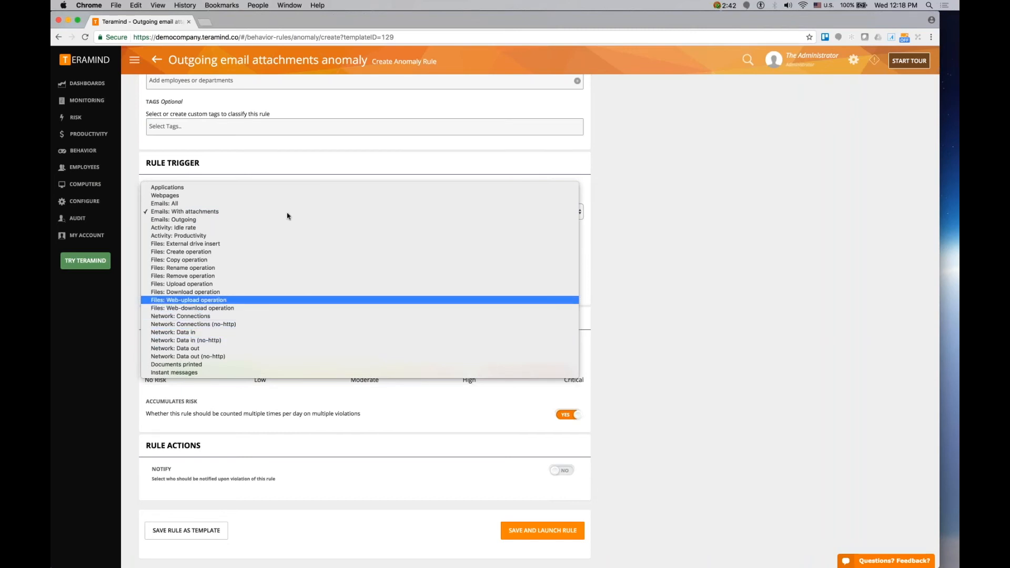
click(88, 117)
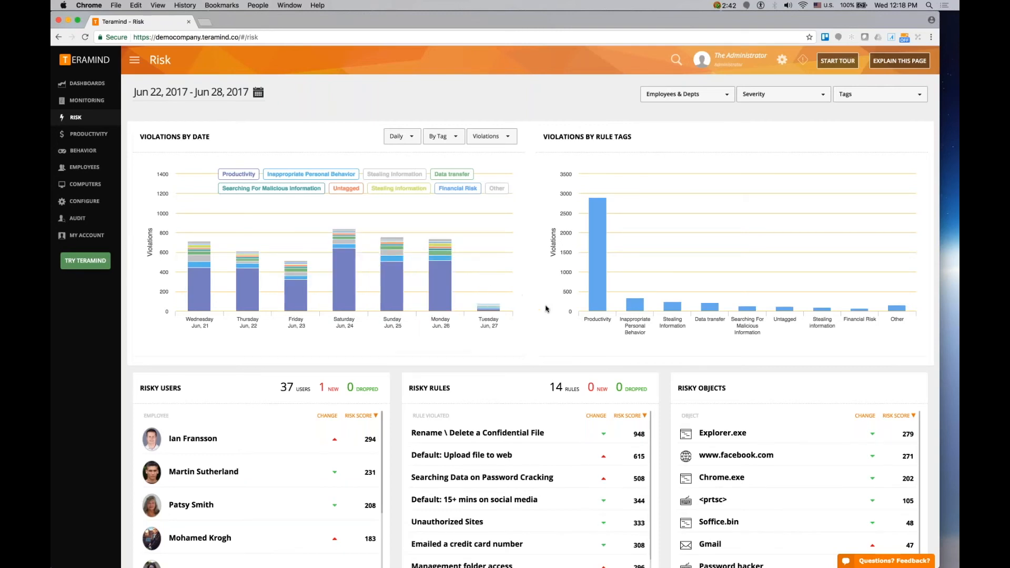
scroll(440, 349, down, 1)
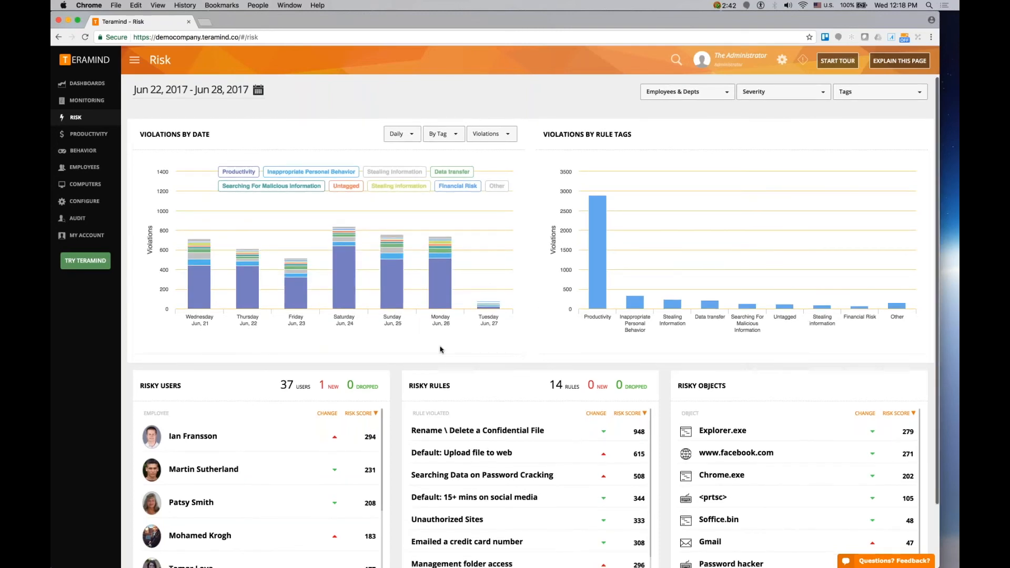
scroll(440, 348, down, 3)
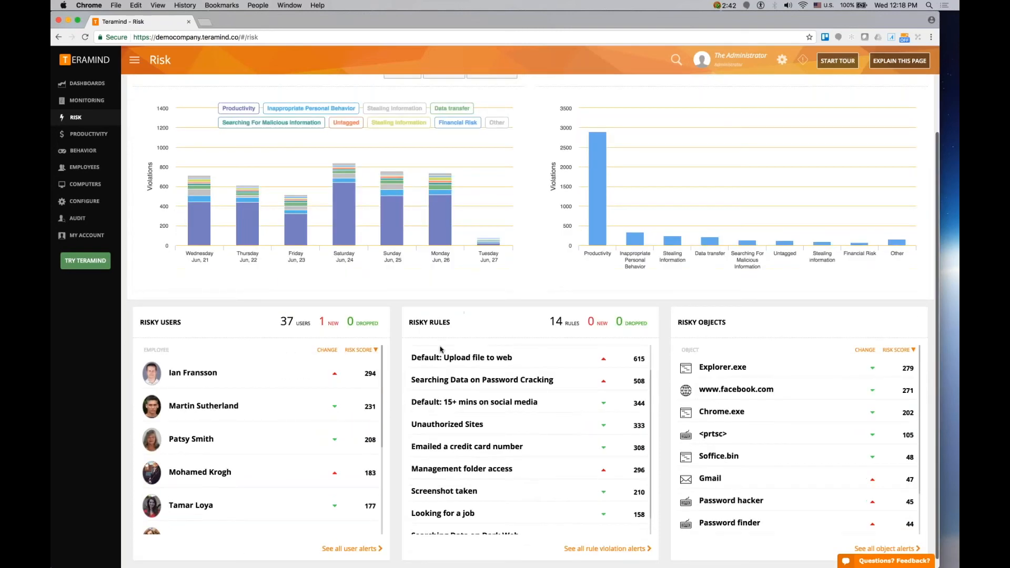
click(372, 379)
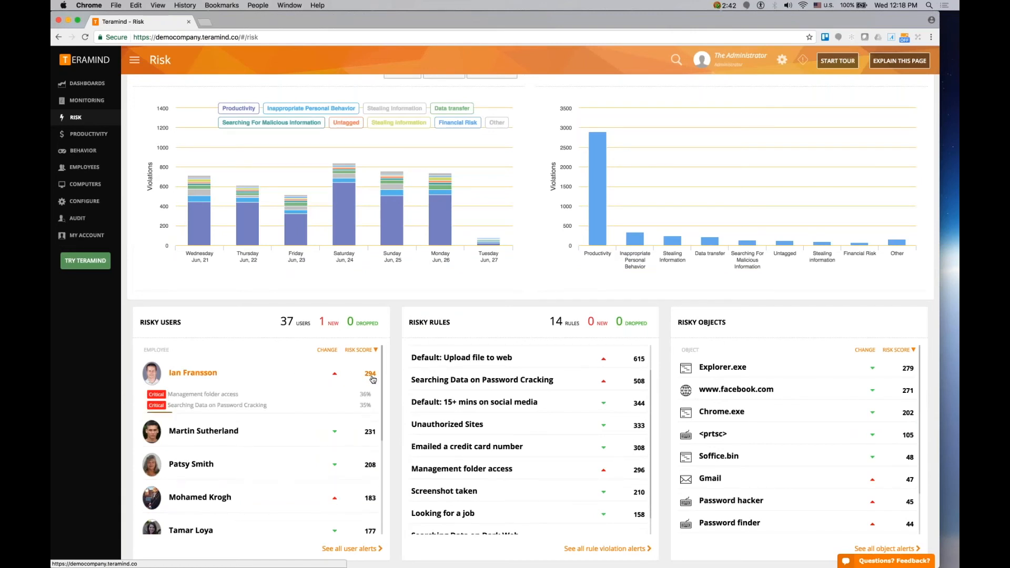
click(370, 459)
scroll(203, 487, down, 2)
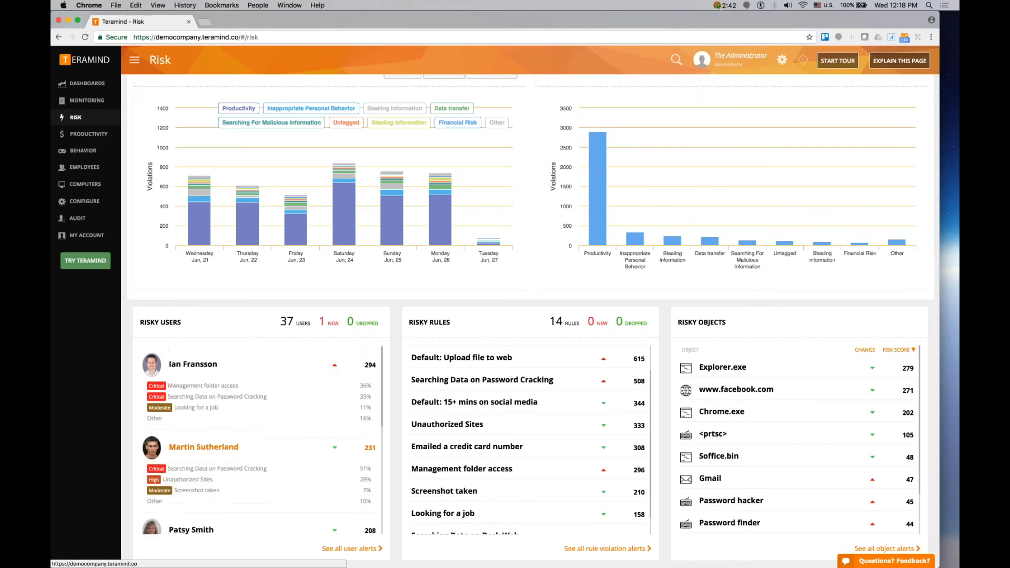
click(204, 488)
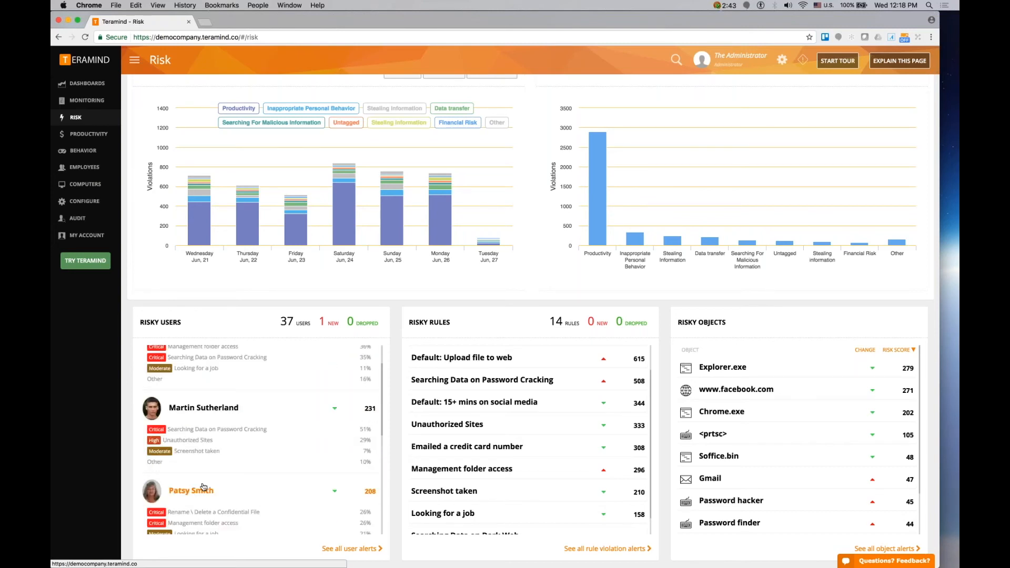
scroll(203, 488, up, 1)
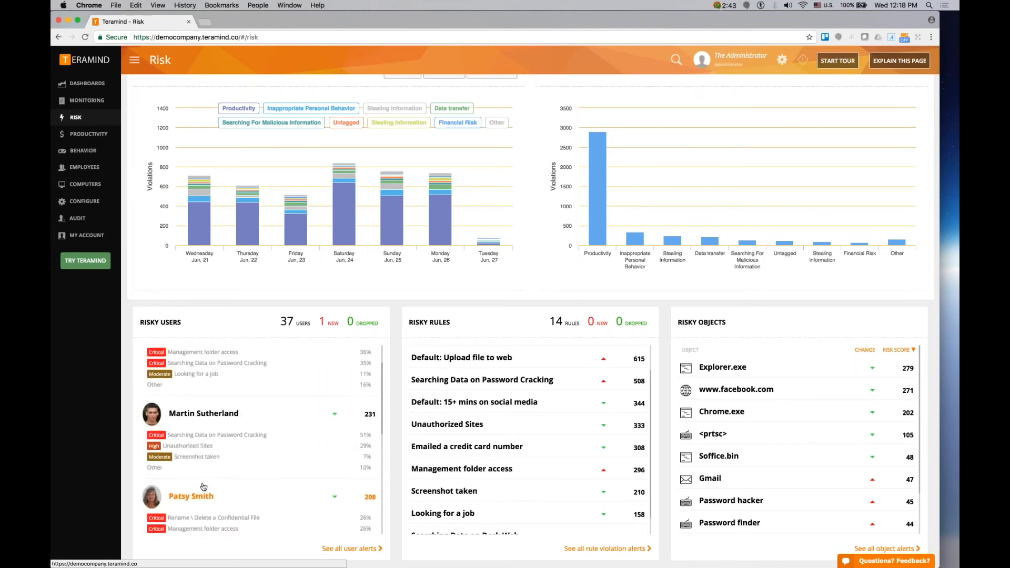
scroll(203, 488, up, 3)
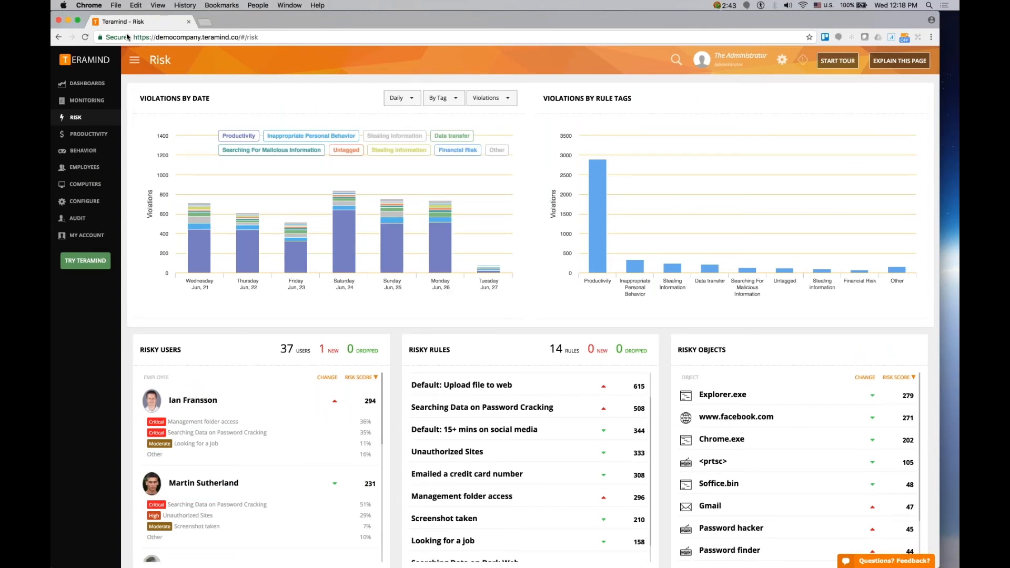
- Open the Focus Dashboard and open an online employee's profile to browse the activity log
click(94, 61)
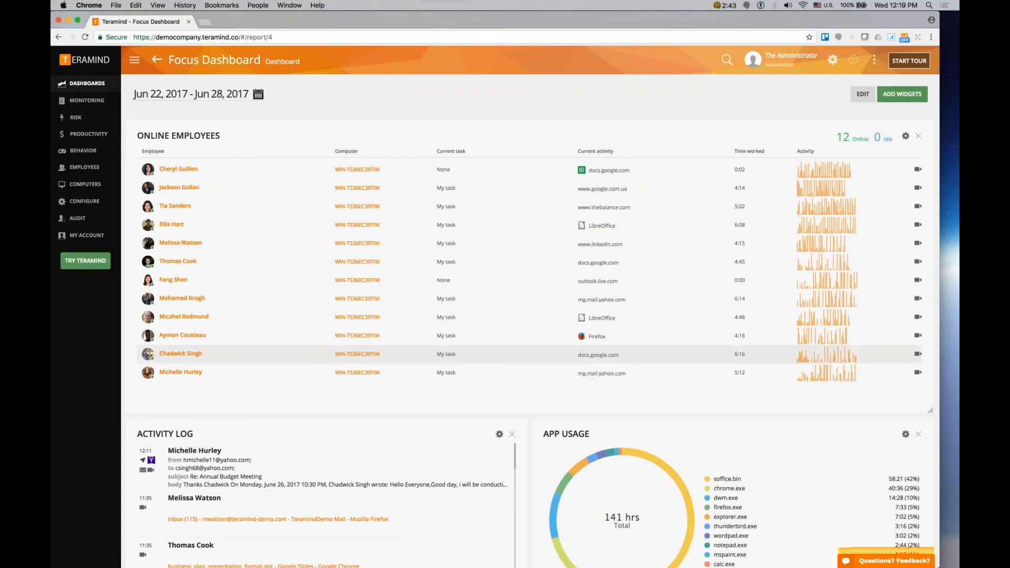
click(180, 244)
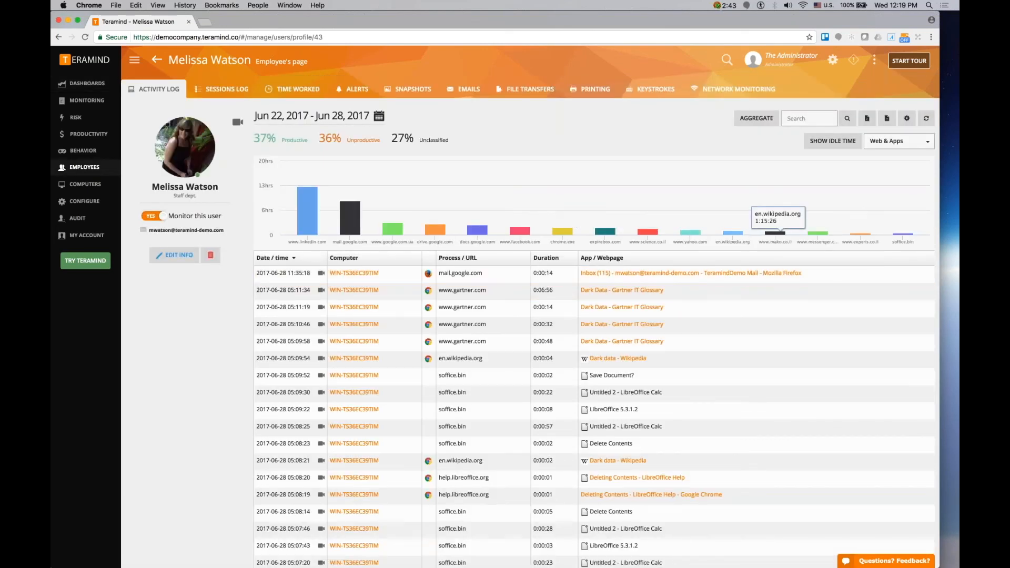
scroll(659, 342, down, 1)
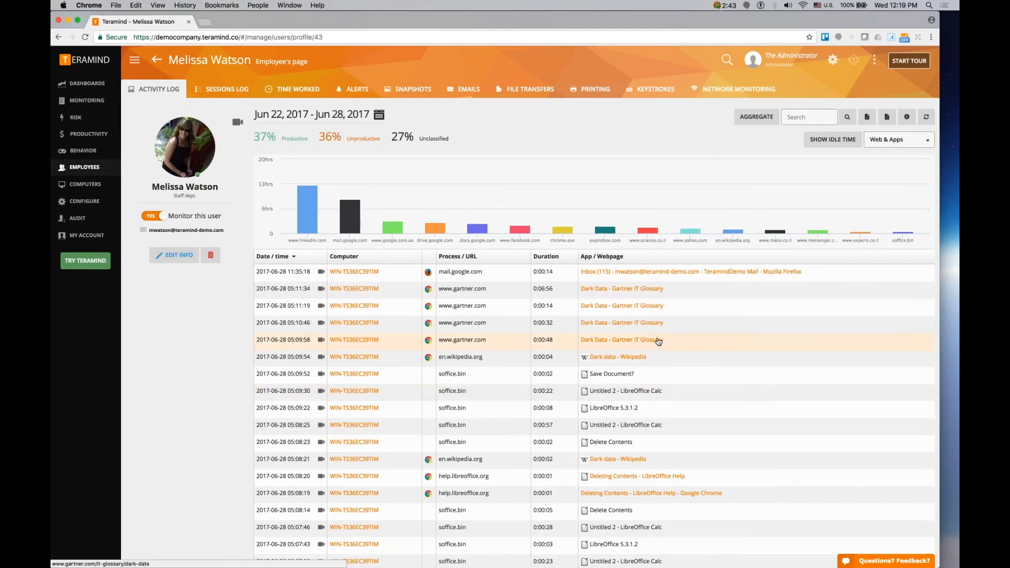
scroll(659, 342, down, 5)
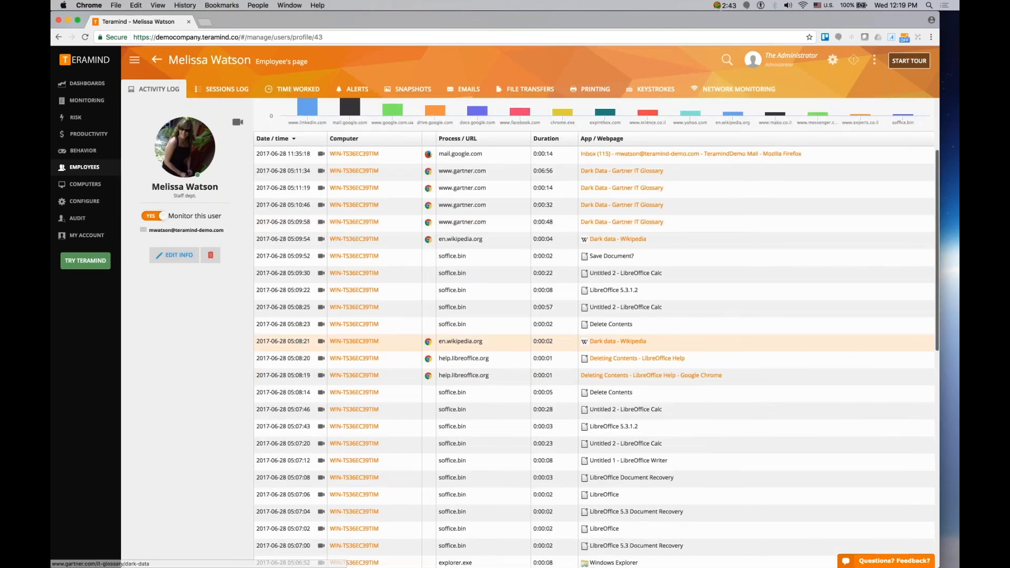
scroll(659, 316, down, 7)
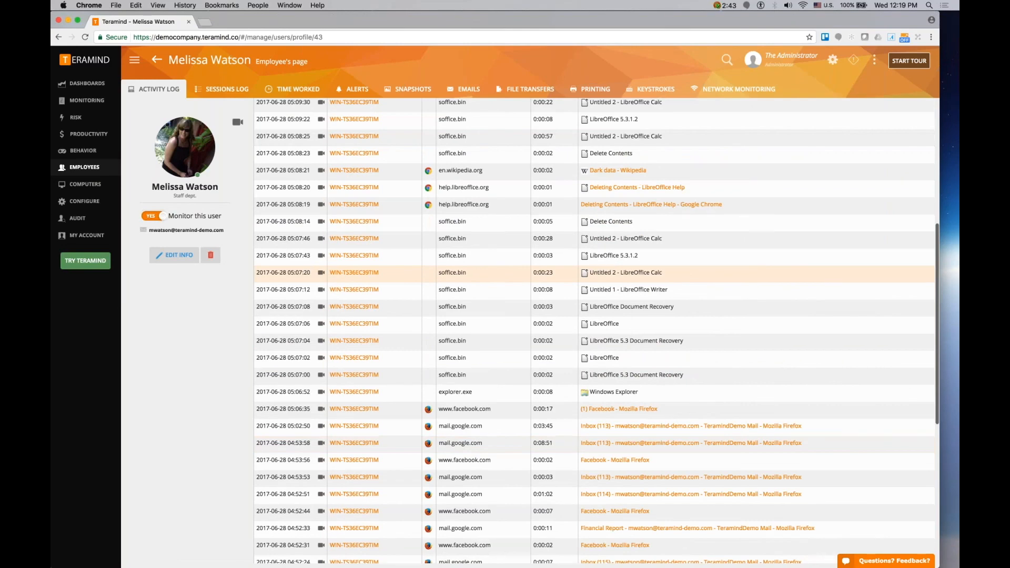
scroll(595, 457, down, 1)
scroll(594, 327, down, 3)
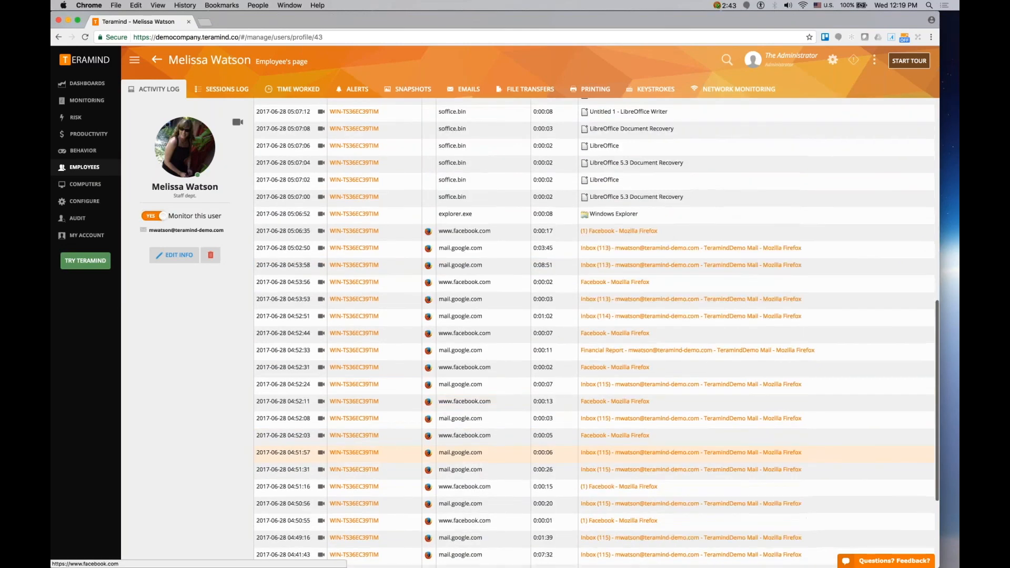
- Play the session recording for a Facebook activity entry, enlarge the player, and close it
click(321, 333)
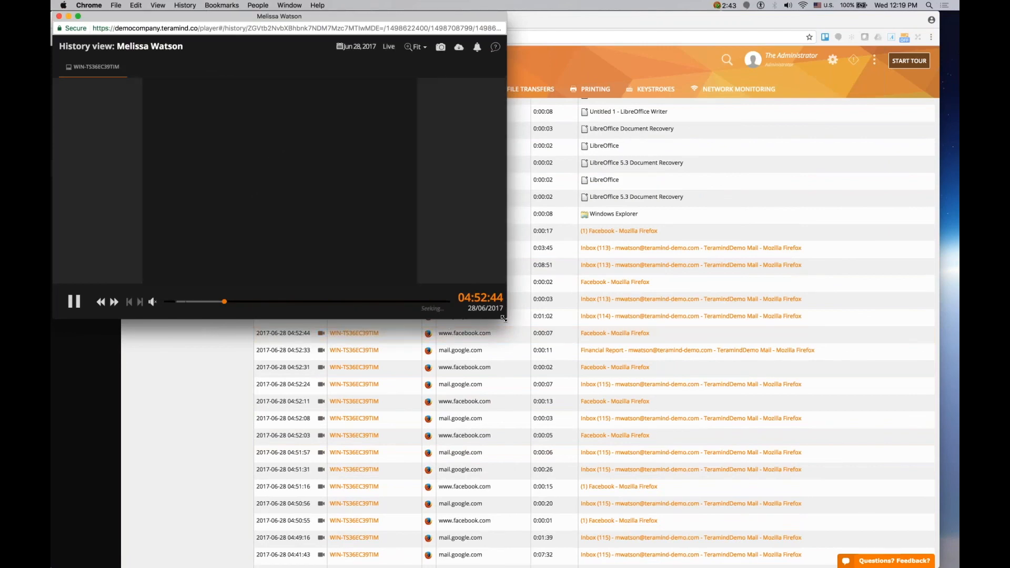
drag(504, 317, 667, 485)
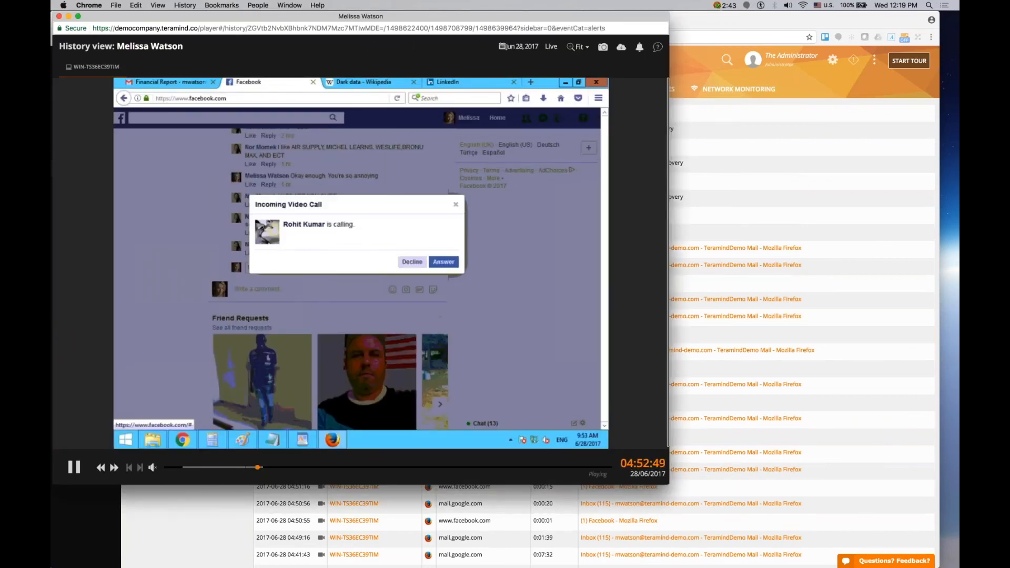
click(59, 17)
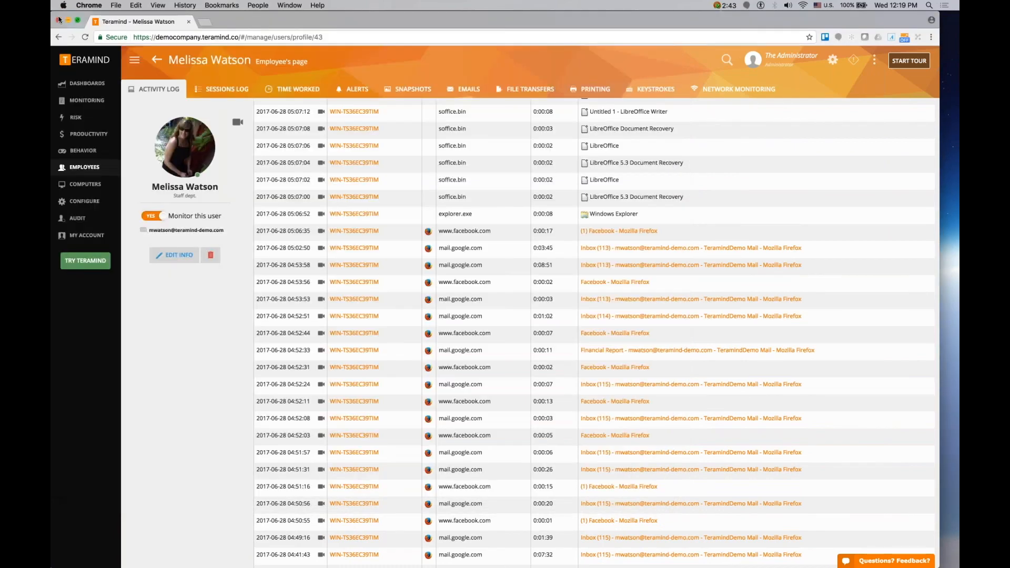
scroll(594, 275, up, 2)
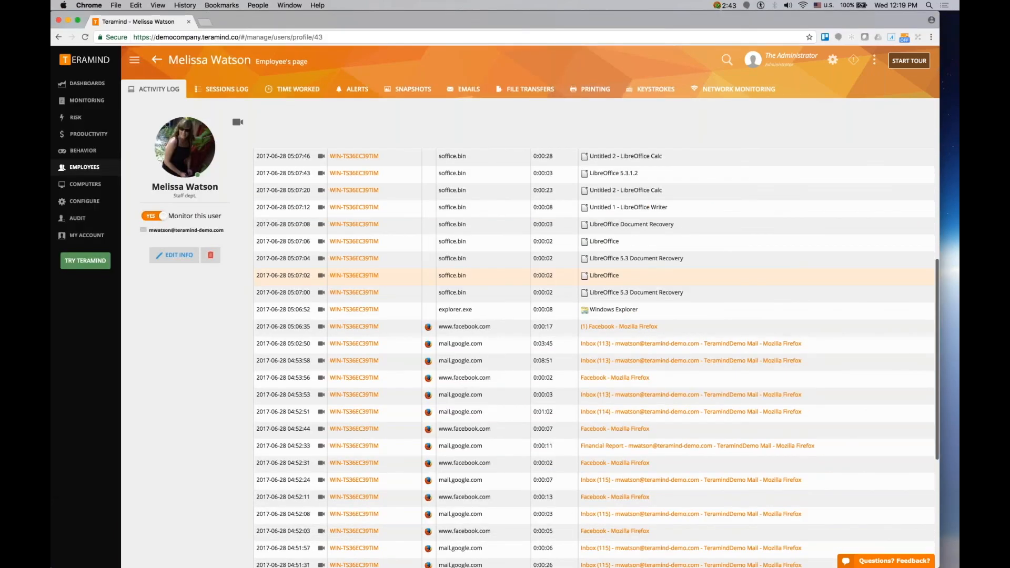
scroll(595, 275, up, 3)
- Open the employee's Emails tab, view the Sales email and its session recording, then close them
click(476, 90)
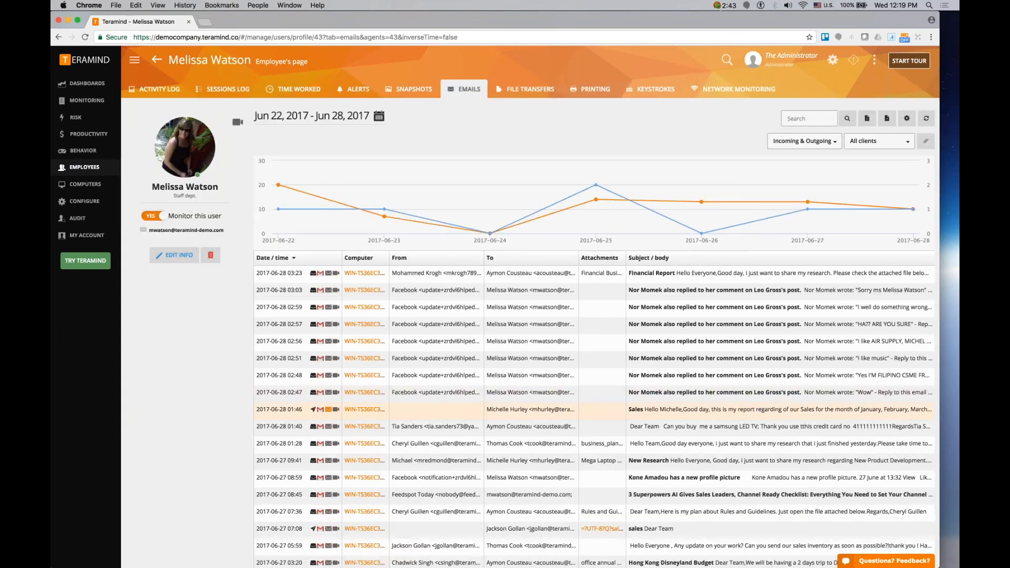
click(328, 410)
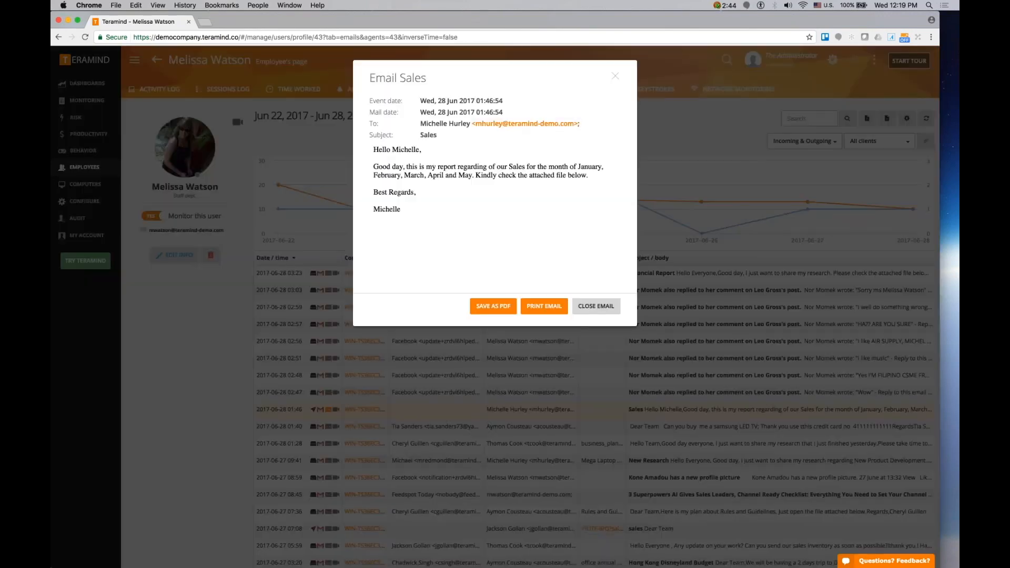
click(336, 410)
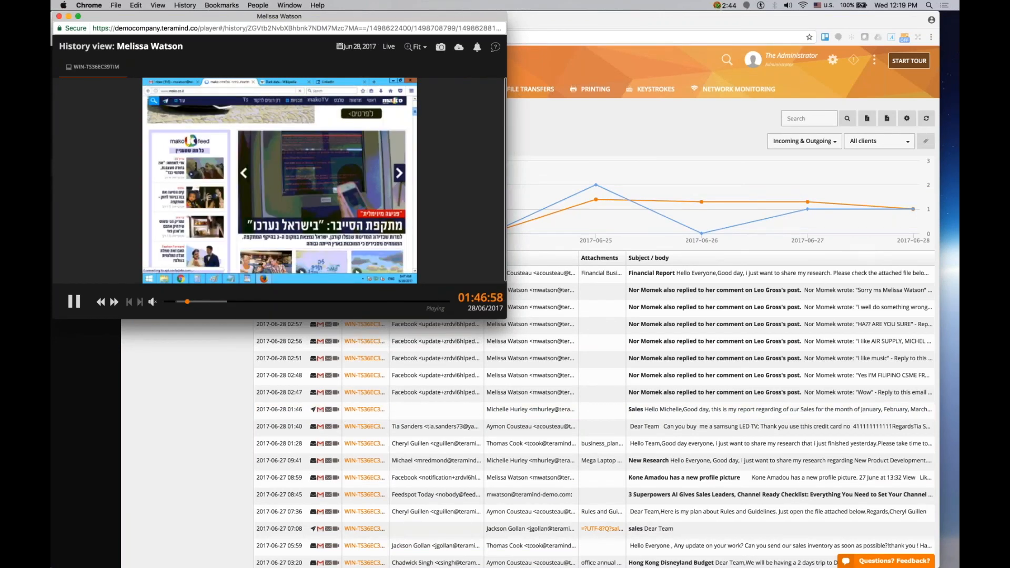
click(59, 16)
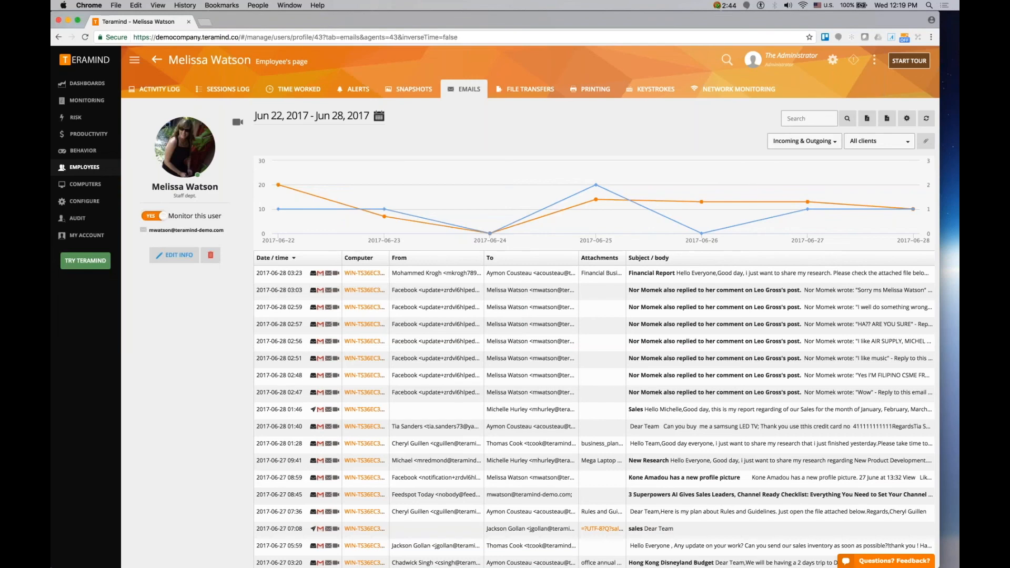
- Review the employee's File Transfers list and switch to the Printing tab
click(545, 90)
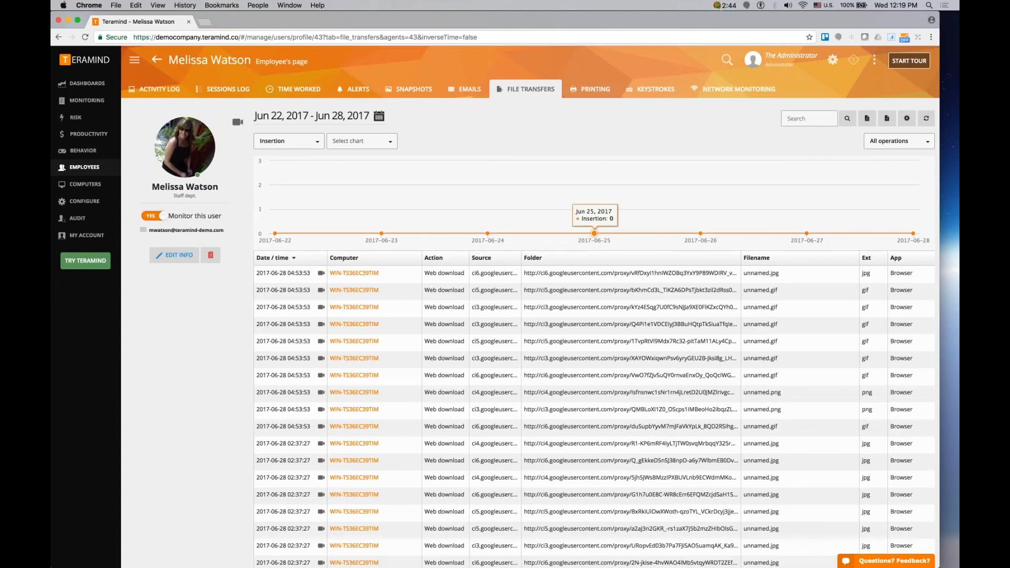
scroll(595, 301, down, 1)
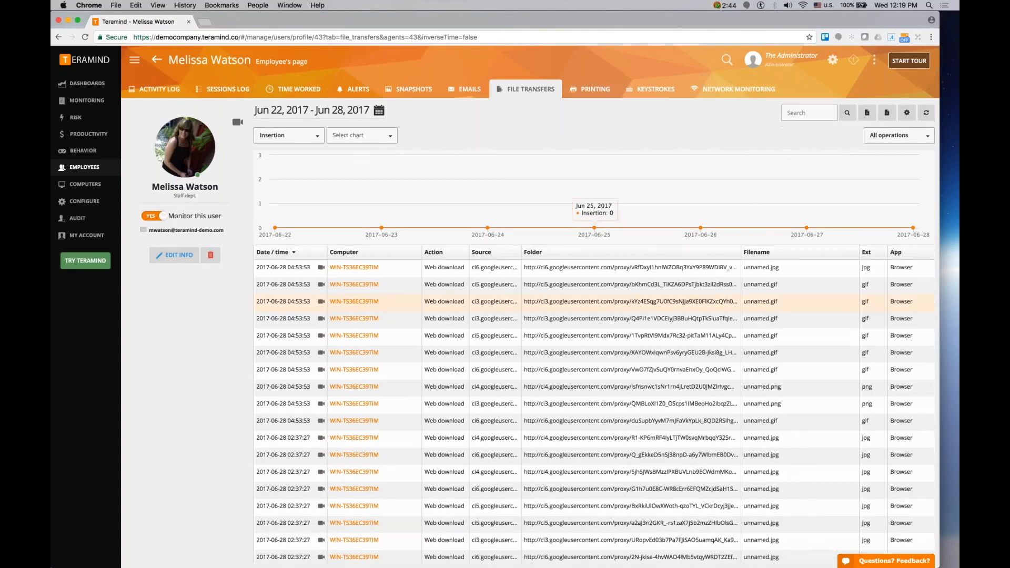
scroll(594, 301, down, 5)
scroll(594, 309, down, 3)
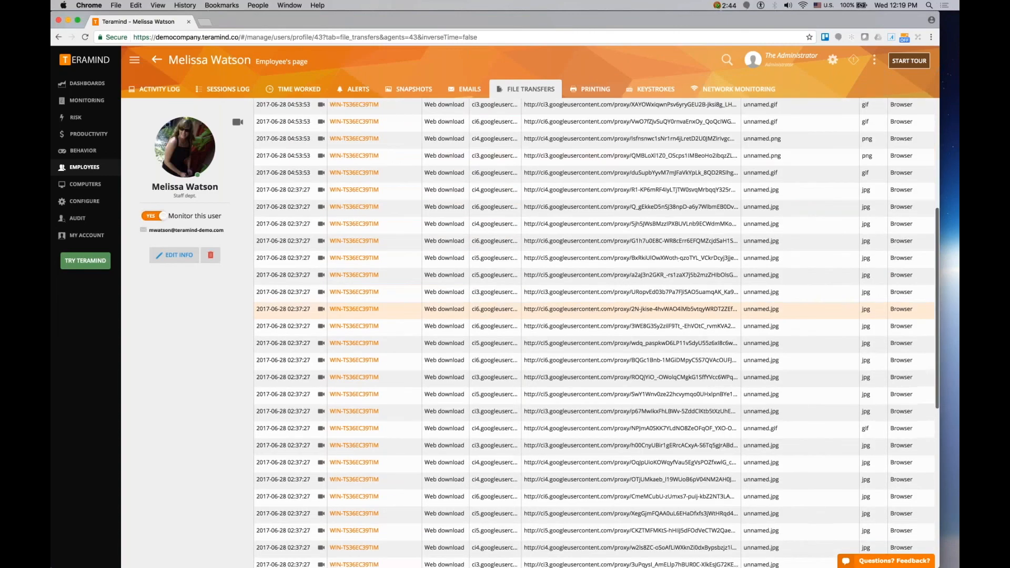
click(592, 88)
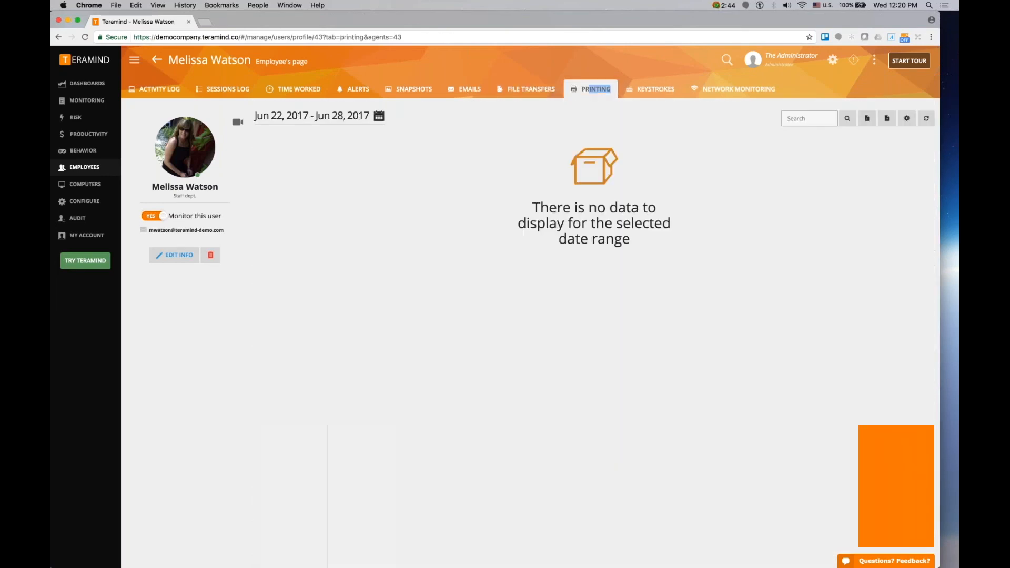
- Open the Printing monitoring report and preview a printed marketing plan document, then close the preview
mouse_move(85, 100)
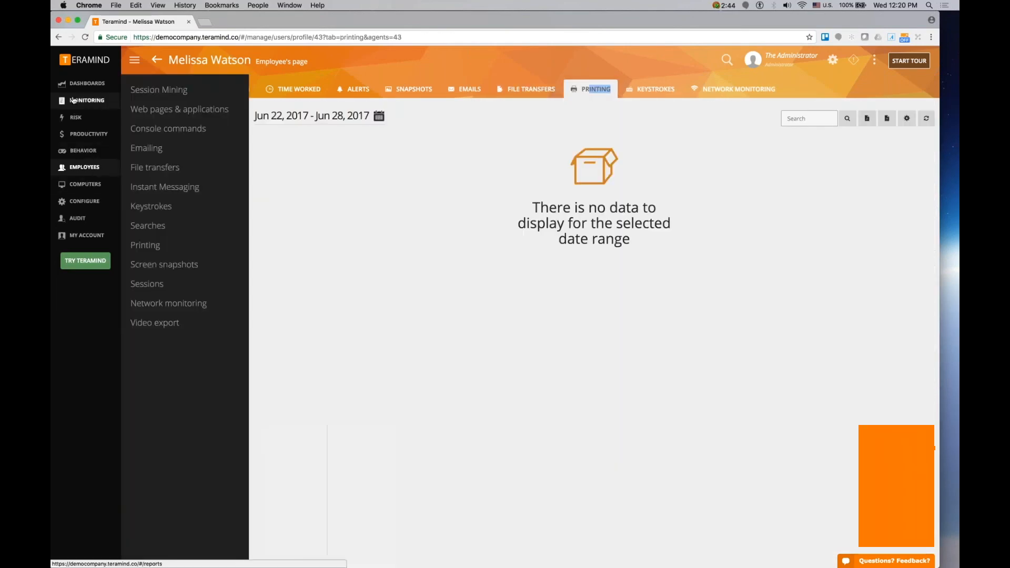
click(150, 245)
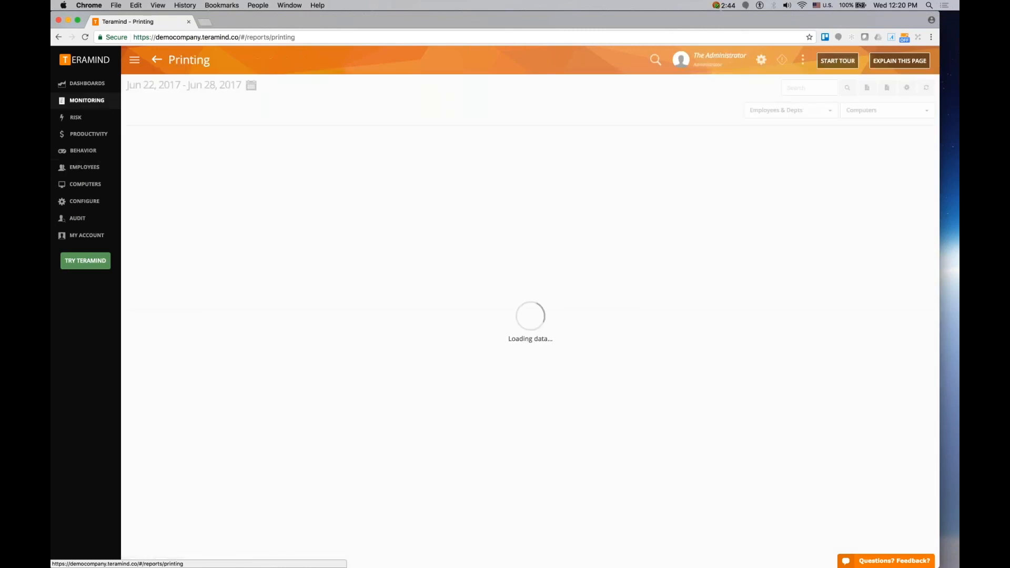
scroll(526, 342, down, 2)
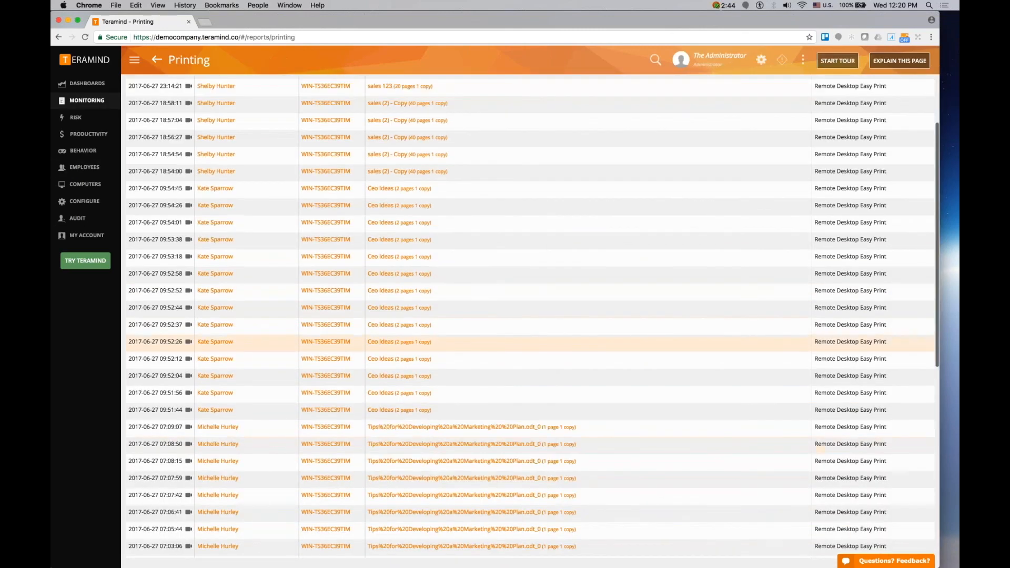
scroll(393, 441, down, 2)
click(393, 436)
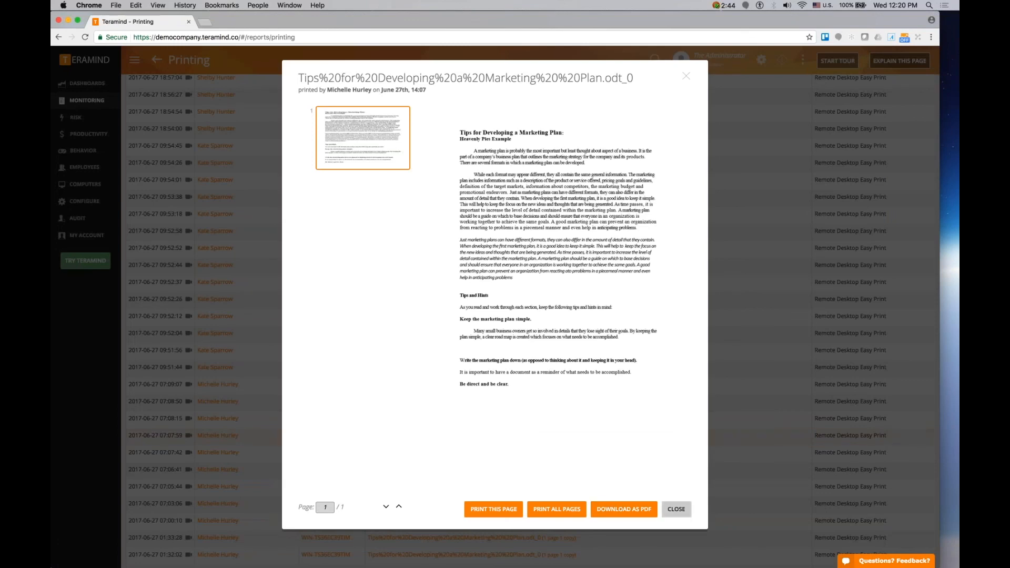
click(678, 512)
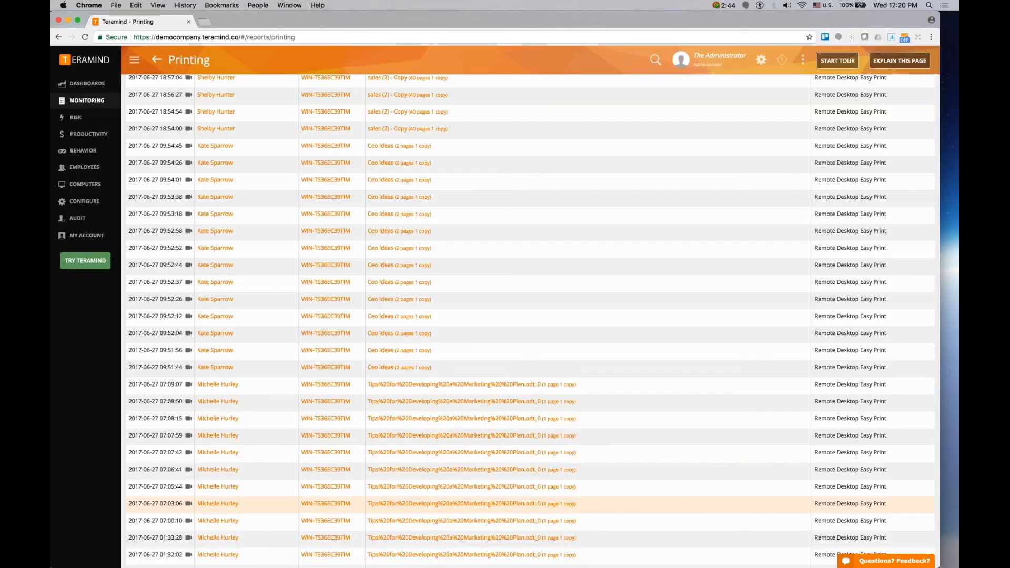
scroll(679, 511, up, 2)
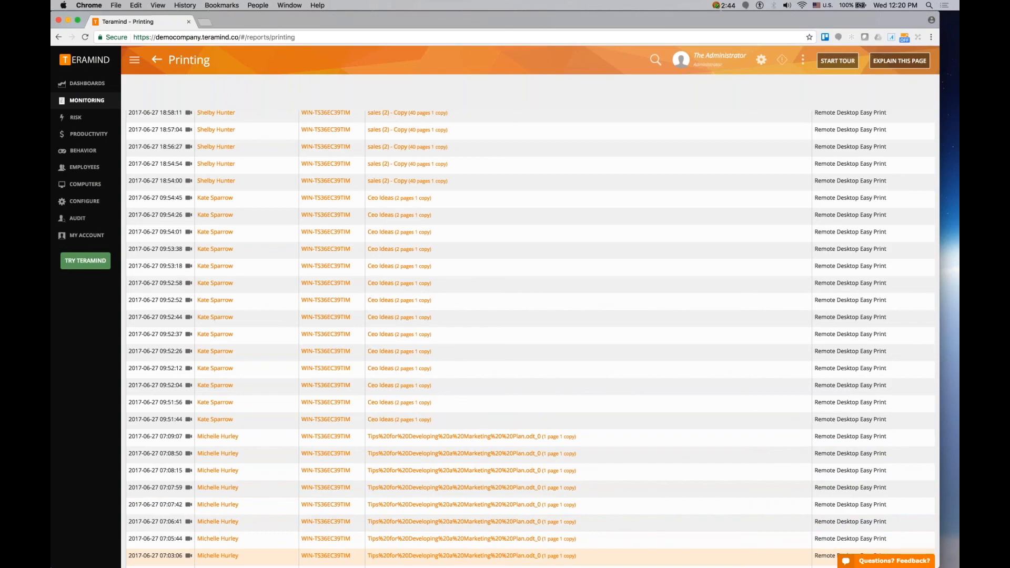
scroll(678, 510, up, 2)
mouse_move(85, 83)
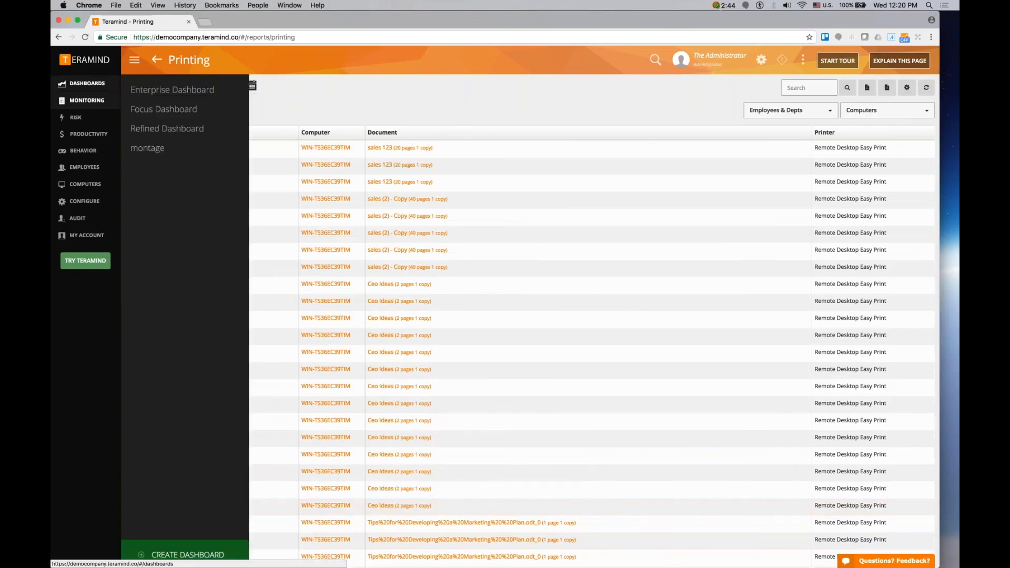